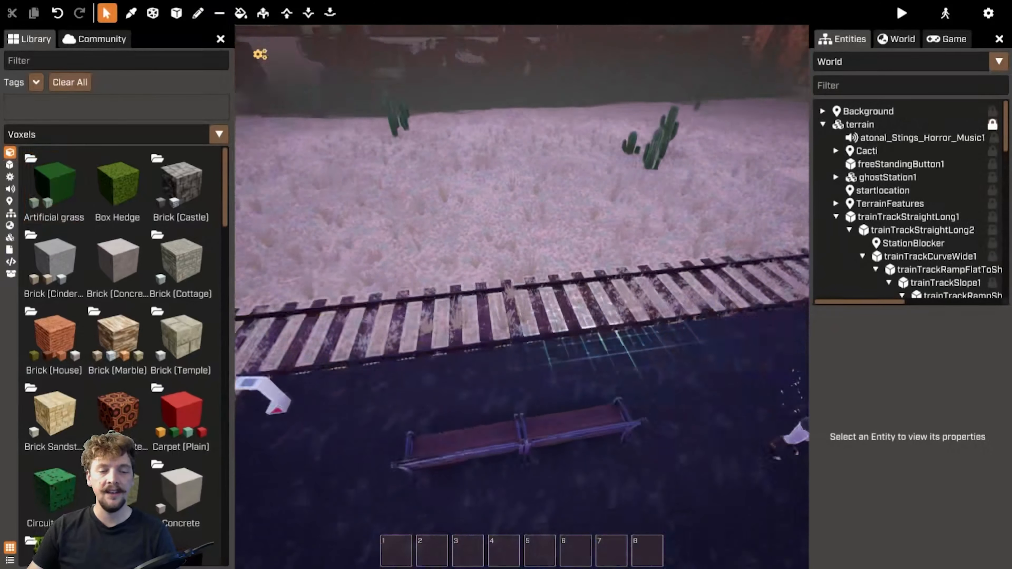
Filter the entity list for blocker and select the StationBlocker locator
{"action": "right_click_drag", "start_coordinate": [570, 339], "coordinate": [427, 309]}
{"action": "left_click", "coordinate": [939, 86]}
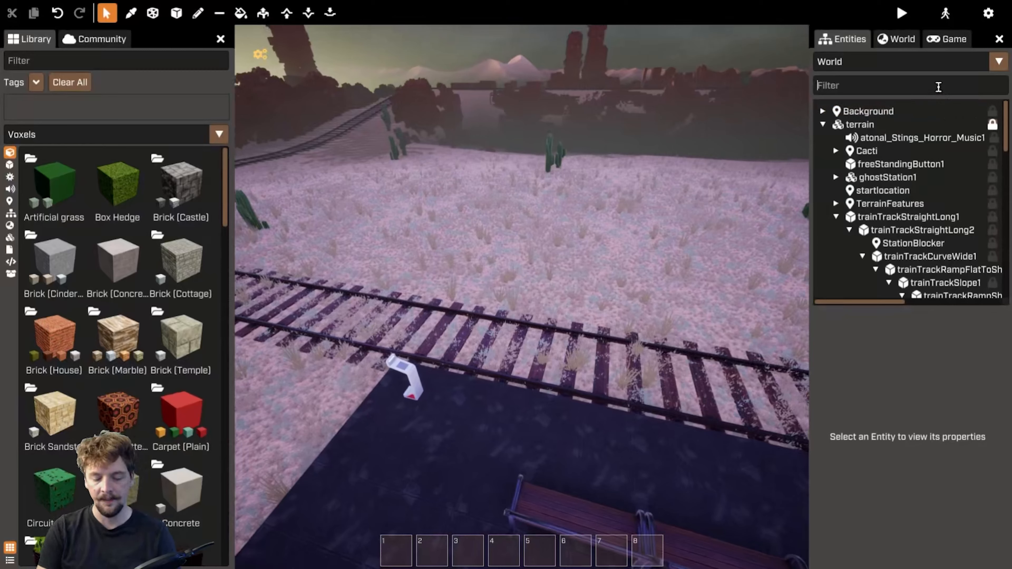
{"action": "type", "text": "blocker"}
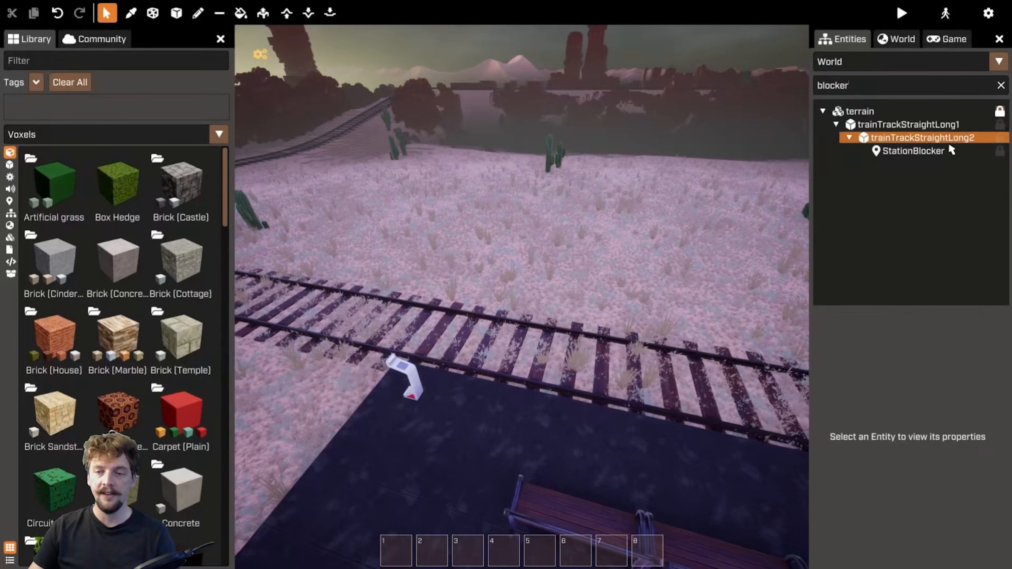
{"action": "double_click", "coordinate": [938, 151]}
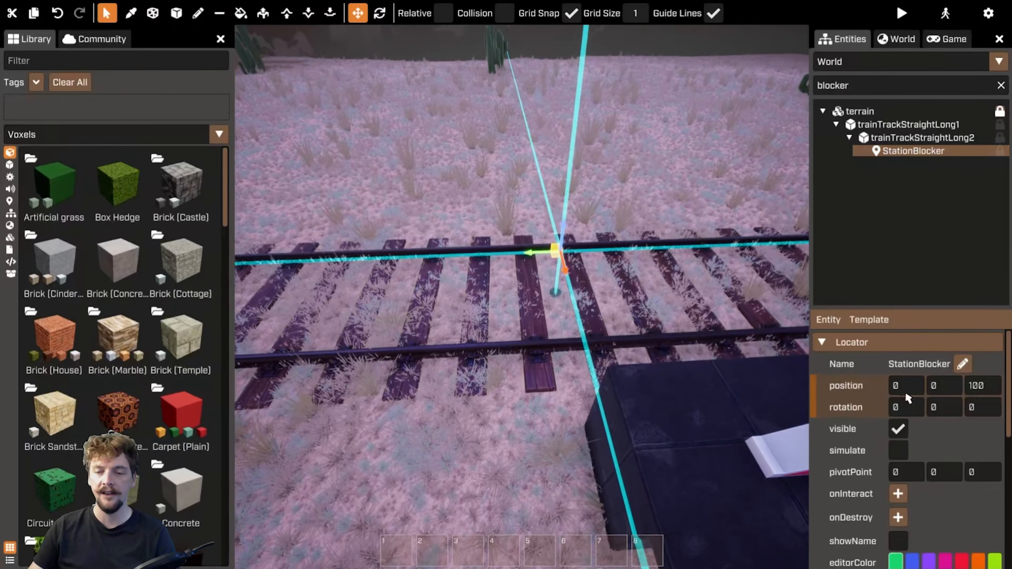
Inspect StationBlocker's TWTransform script properties and jump to the track it is assigned to
{"action": "scroll", "coordinate": [907, 399], "scroll_direction": "down", "scroll_amount": 5}
{"action": "scroll", "coordinate": [889, 375], "scroll_direction": "up", "scroll_amount": 1}
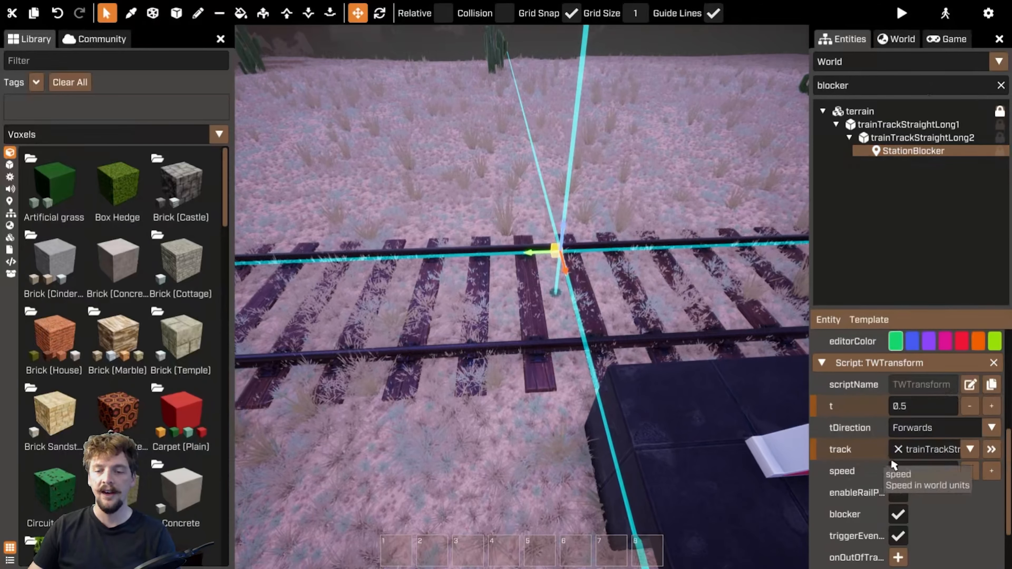
{"action": "left_click", "coordinate": [991, 450]}
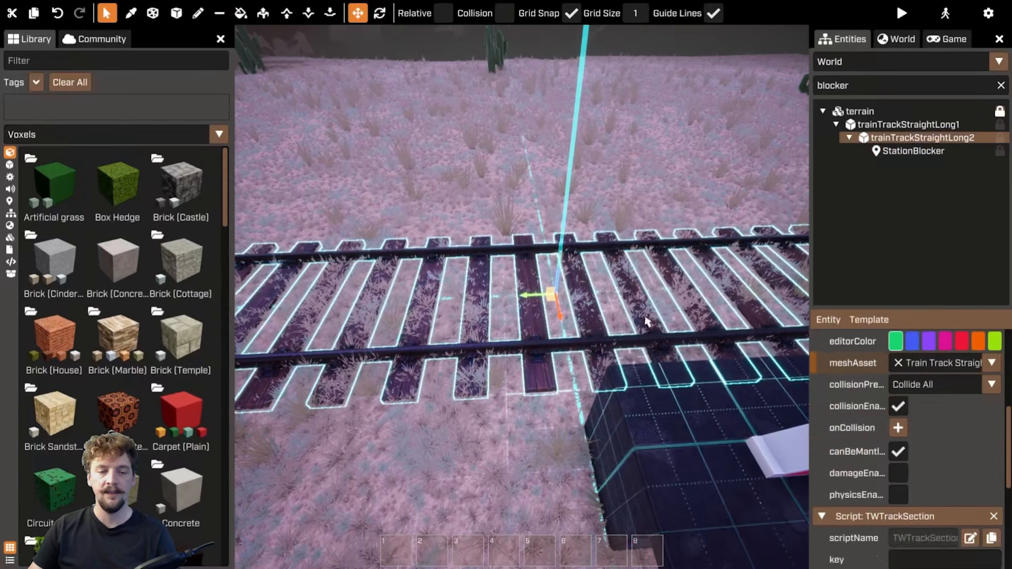
Reselect StationBlocker and examine its position on the track near the station platform
{"action": "left_click", "coordinate": [904, 152]}
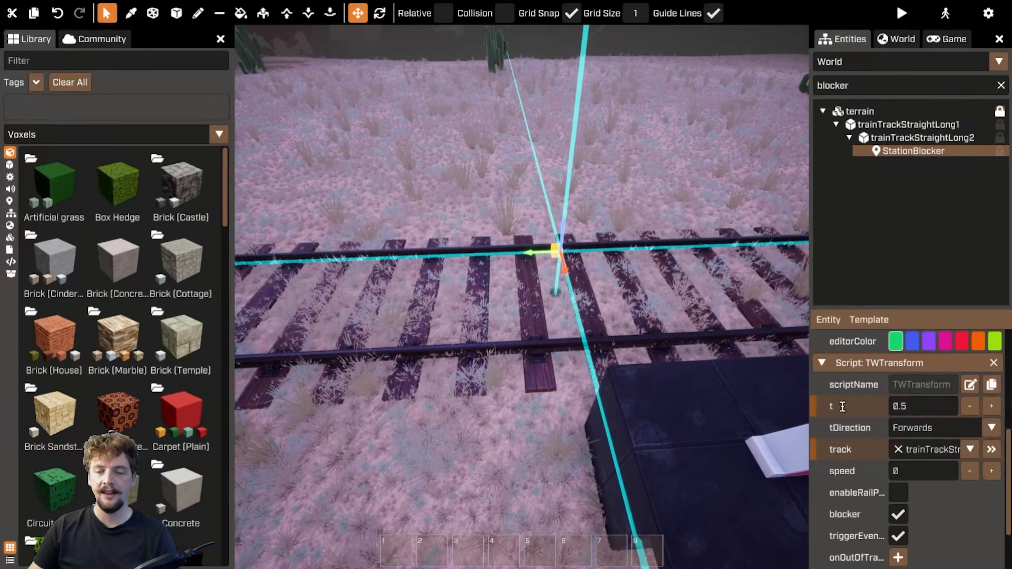
{"action": "mouse_move", "coordinate": [697, 149]}
{"action": "right_mouse_down"}
{"action": "mouse_move", "coordinate": [742, 151]}
{"action": "mouse_move", "coordinate": [698, 149]}
{"action": "right_mouse_up"}
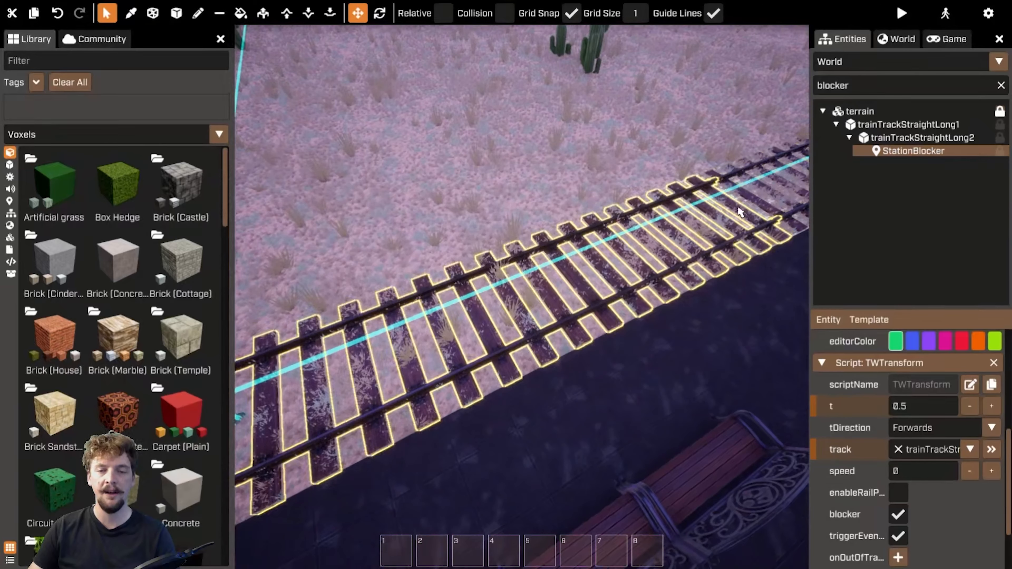
{"action": "right_click_drag", "start_coordinate": [513, 165], "coordinate": [395, 167]}
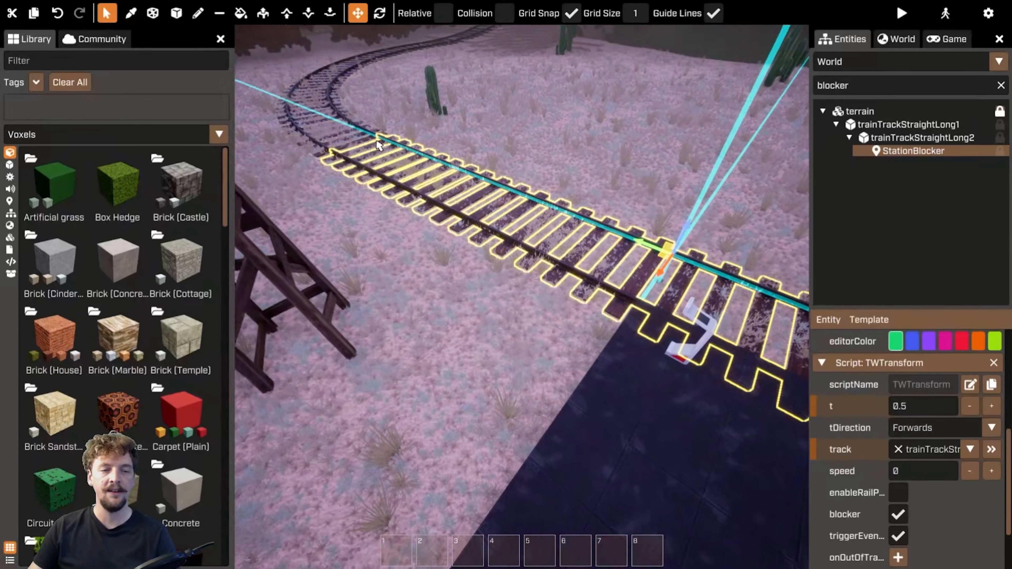
{"action": "right_click_drag", "start_coordinate": [362, 153], "coordinate": [321, 287]}
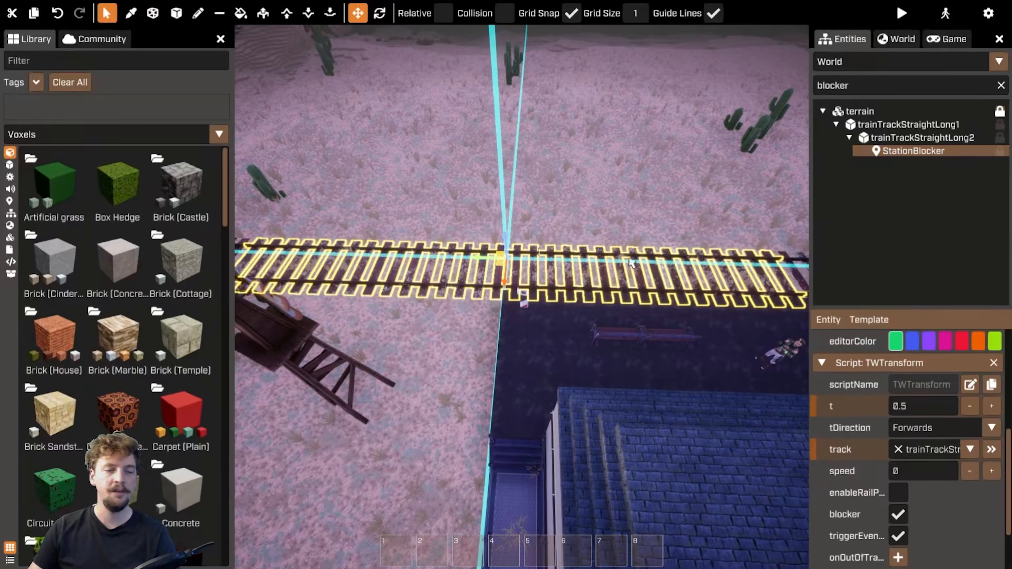
{"action": "right_click_drag", "start_coordinate": [582, 206], "coordinate": [1006, 417]}
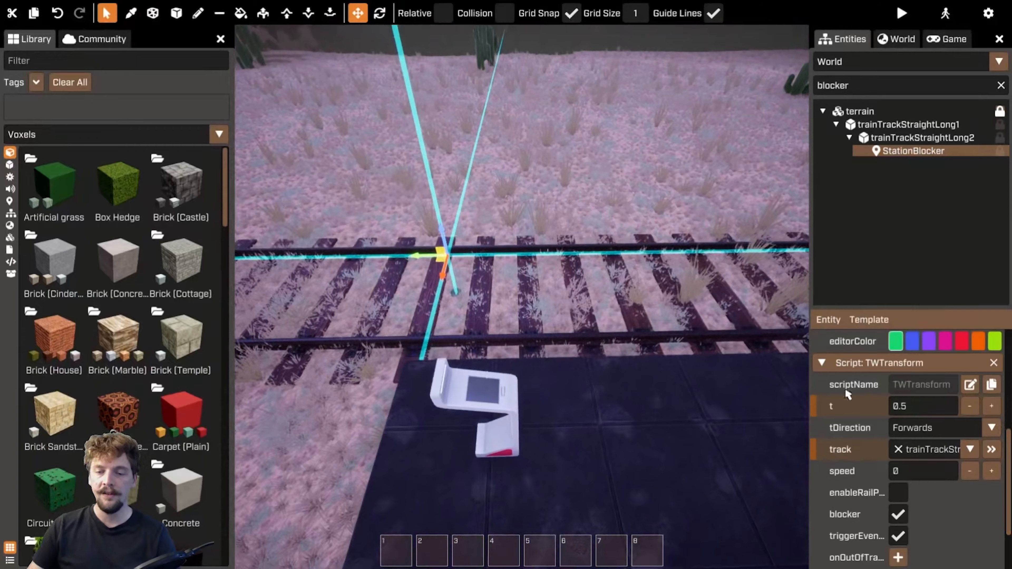
{"action": "right_click_drag", "start_coordinate": [666, 201], "coordinate": [950, 419]}
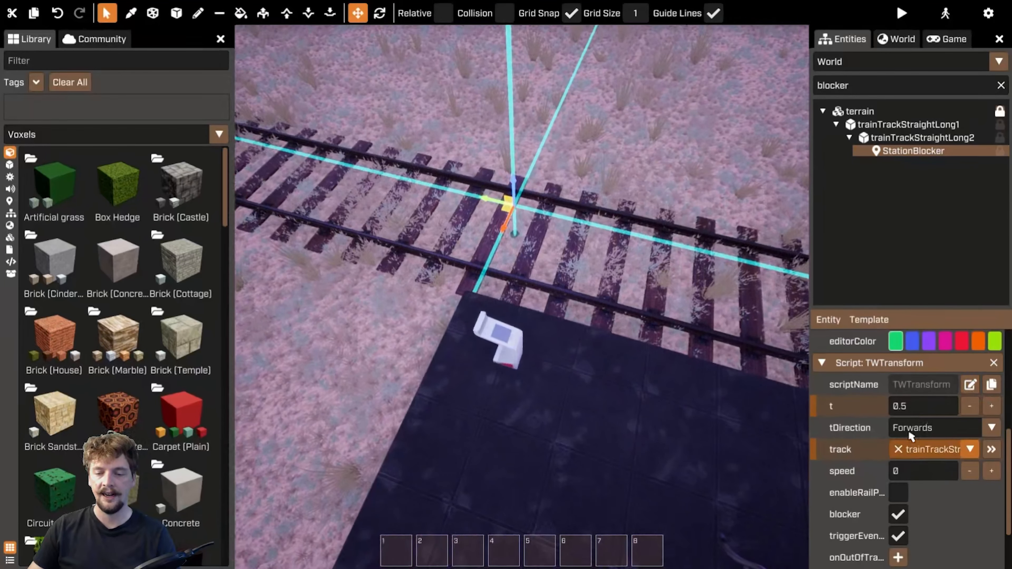
{"action": "right_click_drag", "start_coordinate": [558, 319], "coordinate": [459, 266]}
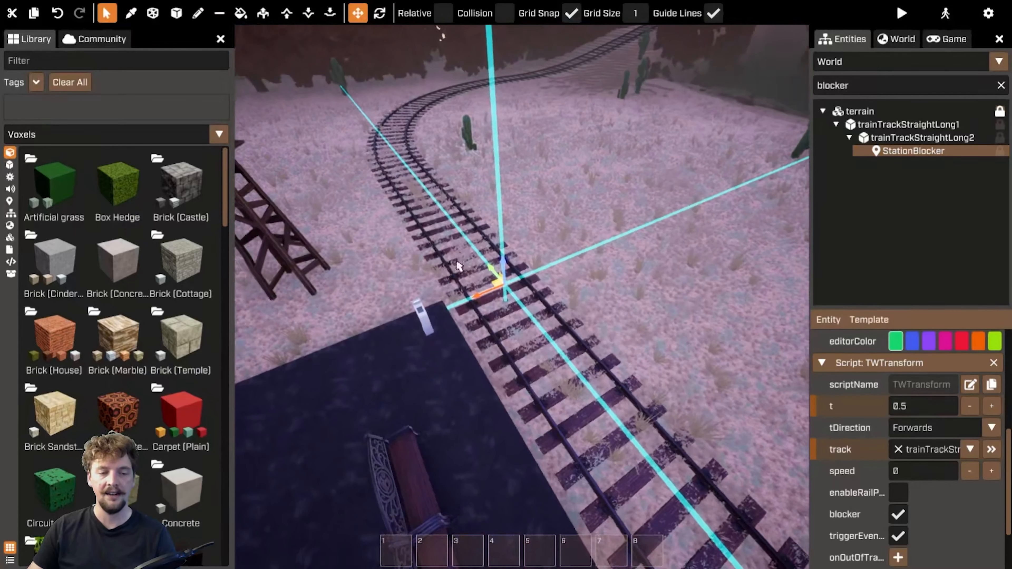
{"action": "mouse_move", "coordinate": [570, 305]}
{"action": "right_mouse_down"}
{"action": "mouse_move", "coordinate": [621, 293]}
{"action": "mouse_move", "coordinate": [574, 291]}
{"action": "right_mouse_up"}
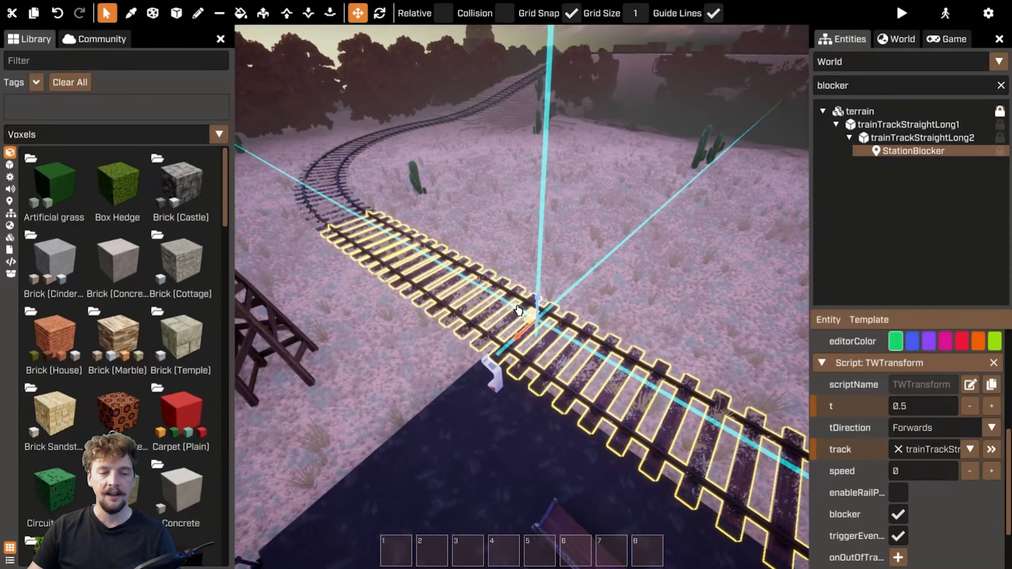
{"action": "left_click_drag", "start_coordinate": [507, 303], "coordinate": [536, 301]}
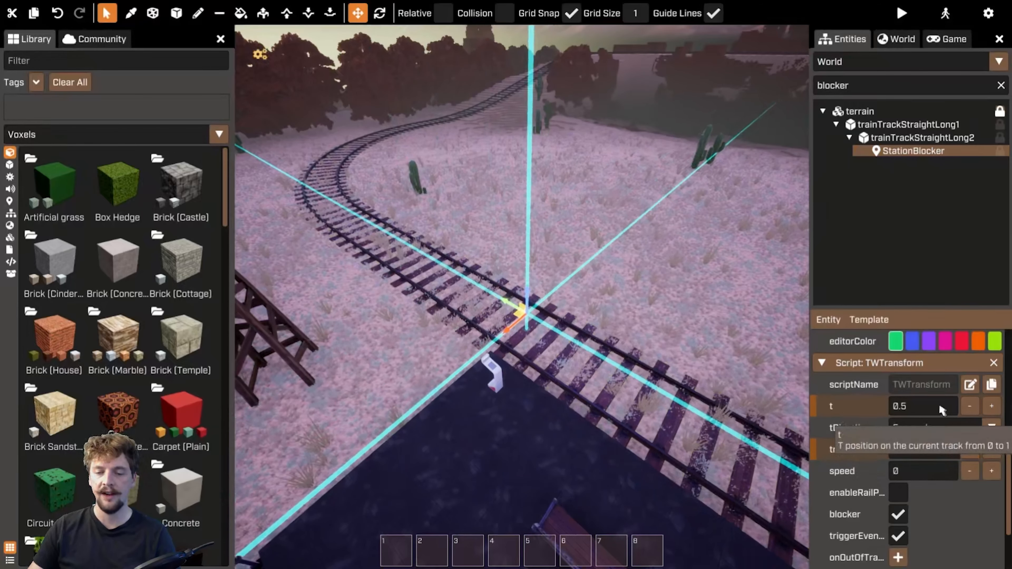
{"action": "right_click_drag", "start_coordinate": [634, 245], "coordinate": [717, 216]}
{"action": "key", "text": "s"}
{"action": "right_click_drag", "start_coordinate": [673, 182], "coordinate": [637, 220]}
{"action": "key", "text": "a"}
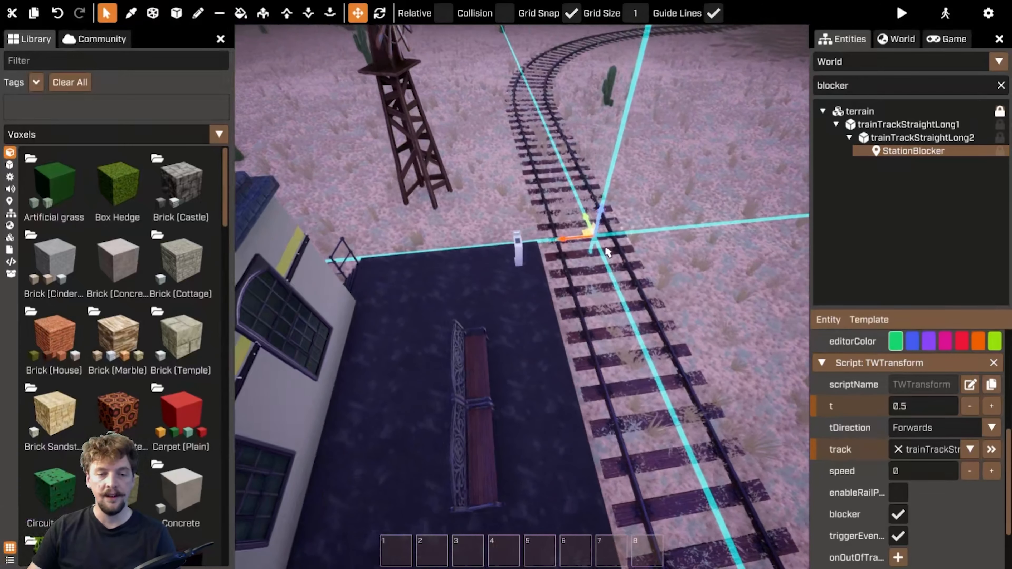
Select the platform button and examine its onInteract event targeting StationBlocker's TWTransform SetUnblocked
{"action": "left_click", "coordinate": [519, 252]}
{"action": "scroll", "coordinate": [918, 442], "scroll_direction": "up", "scroll_amount": 2}
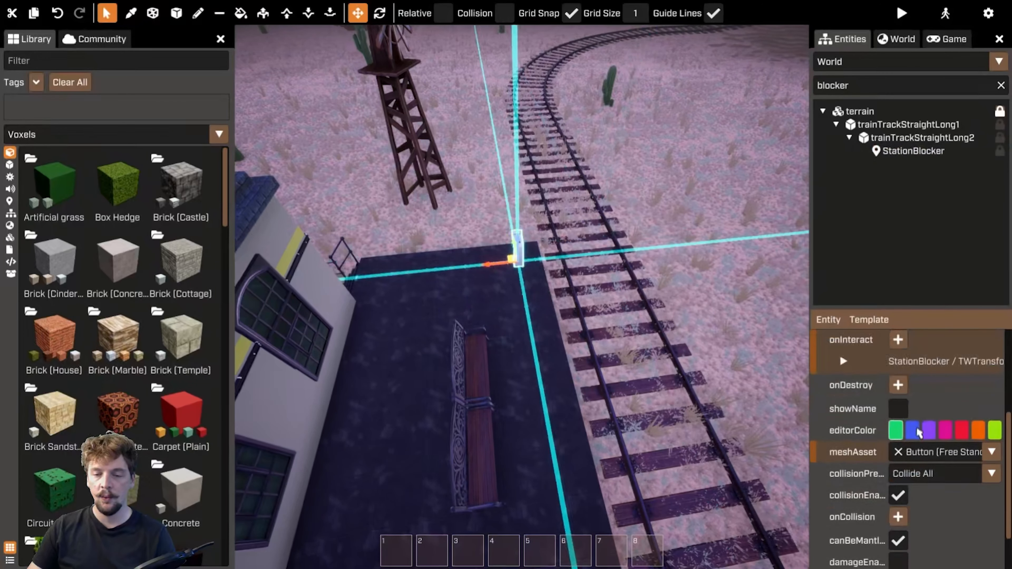
{"action": "scroll", "coordinate": [918, 433], "scroll_direction": "up", "scroll_amount": 3}
{"action": "left_click", "coordinate": [847, 475]}
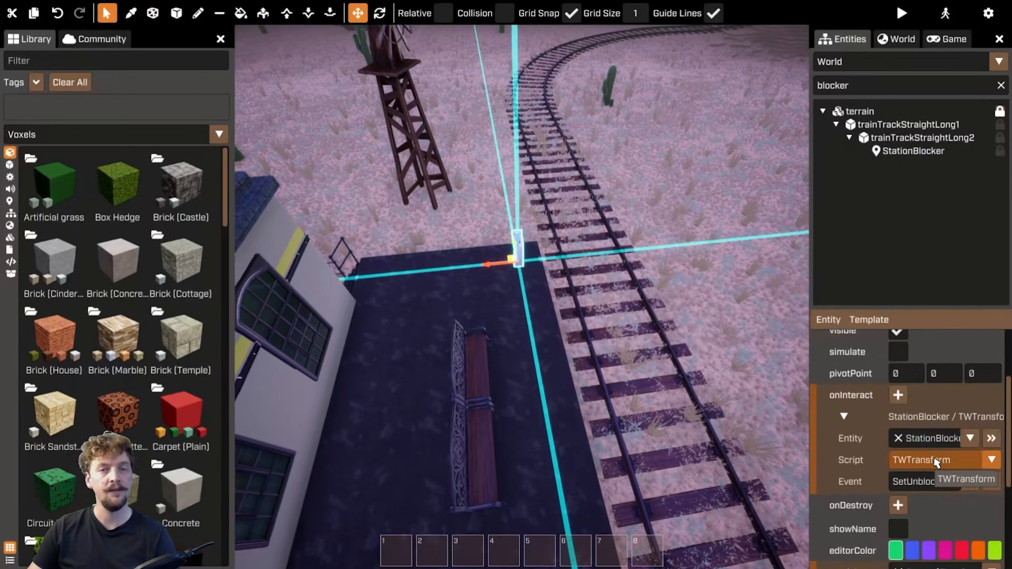
{"action": "left_click", "coordinate": [910, 153]}
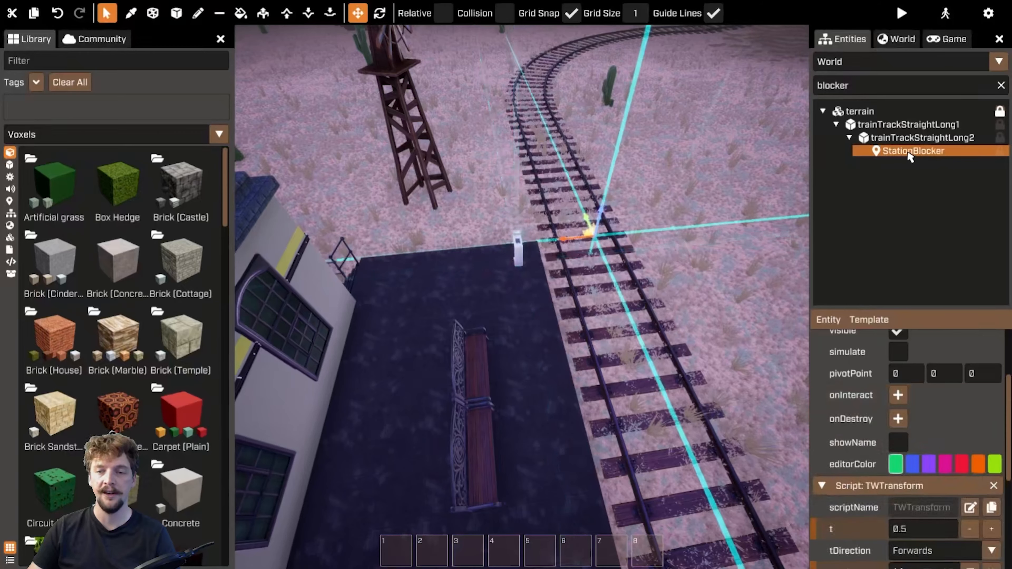
{"action": "left_click", "coordinate": [520, 252]}
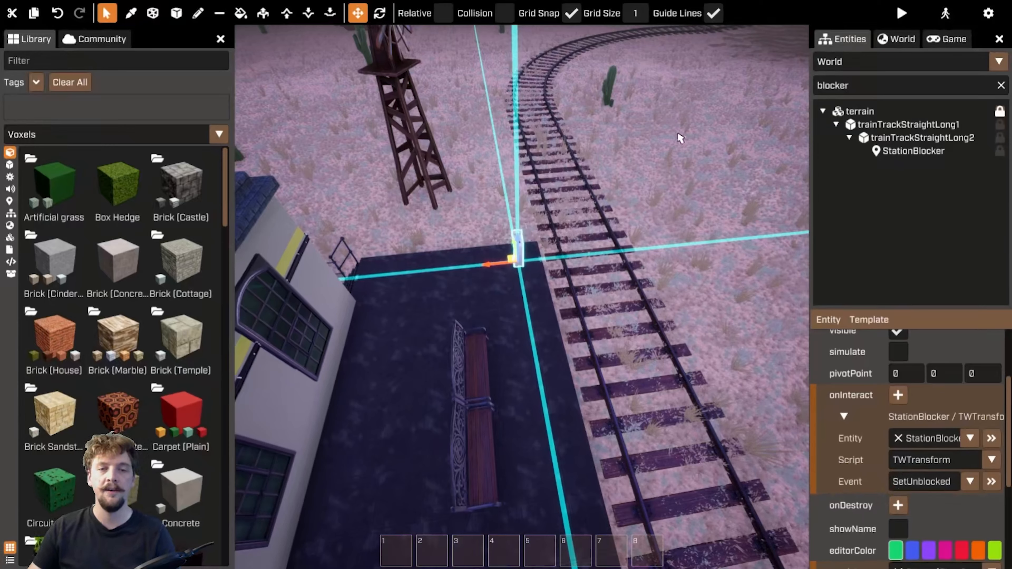
Select the curved track section and examine its onLastExit event targeting StationBlocker's TWTransform SetBlocked
{"action": "left_click", "coordinate": [613, 43]}
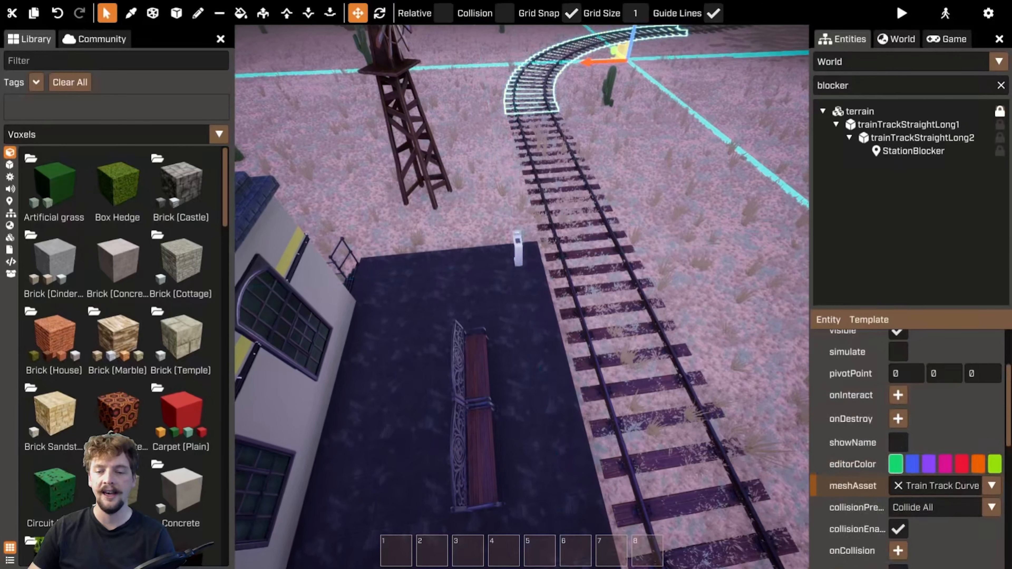
{"action": "scroll", "coordinate": [839, 480], "scroll_direction": "down", "scroll_amount": 5}
{"action": "mouse_move", "coordinate": [839, 477]}
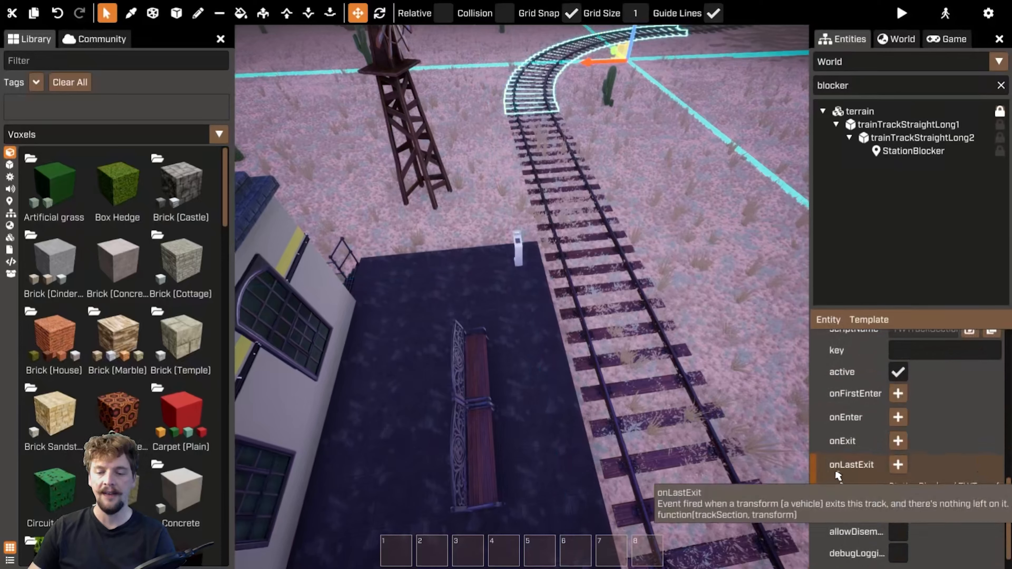
{"action": "scroll", "coordinate": [875, 393], "scroll_direction": "up", "scroll_amount": 2}
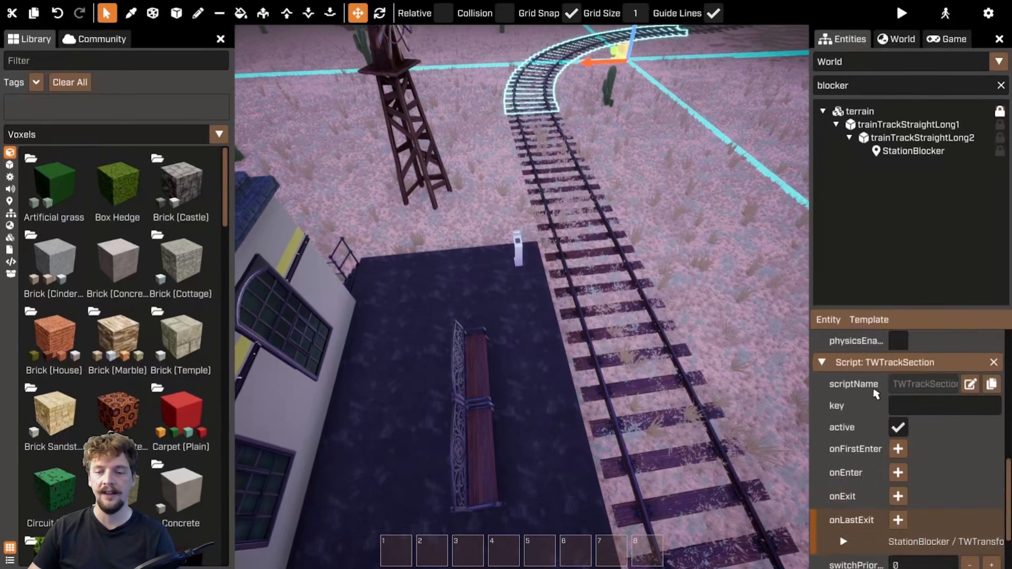
{"action": "scroll", "coordinate": [875, 394], "scroll_direction": "down", "scroll_amount": 3}
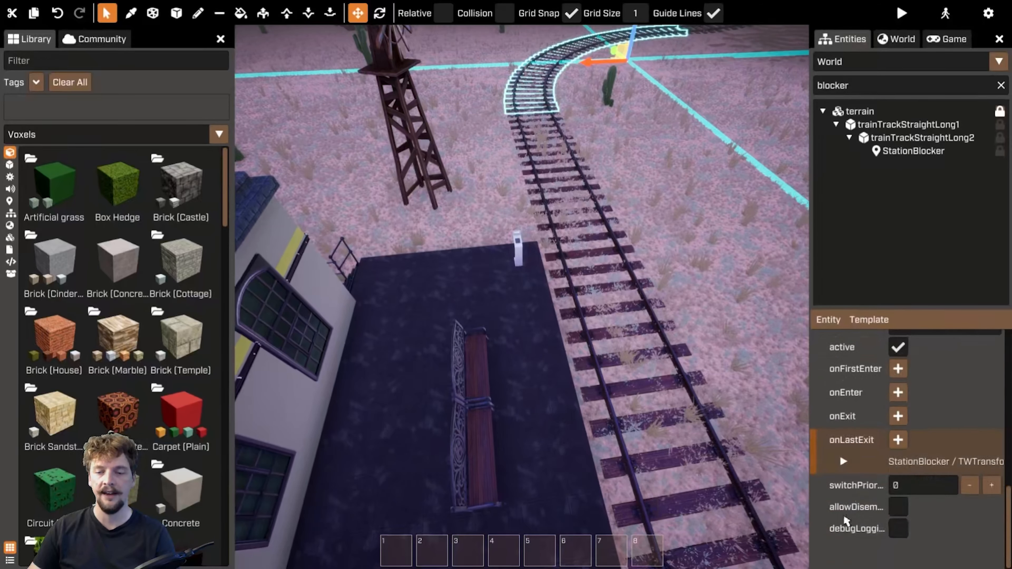
{"action": "left_click", "coordinate": [843, 462]}
{"action": "scroll", "coordinate": [959, 475], "scroll_direction": "down", "scroll_amount": 2}
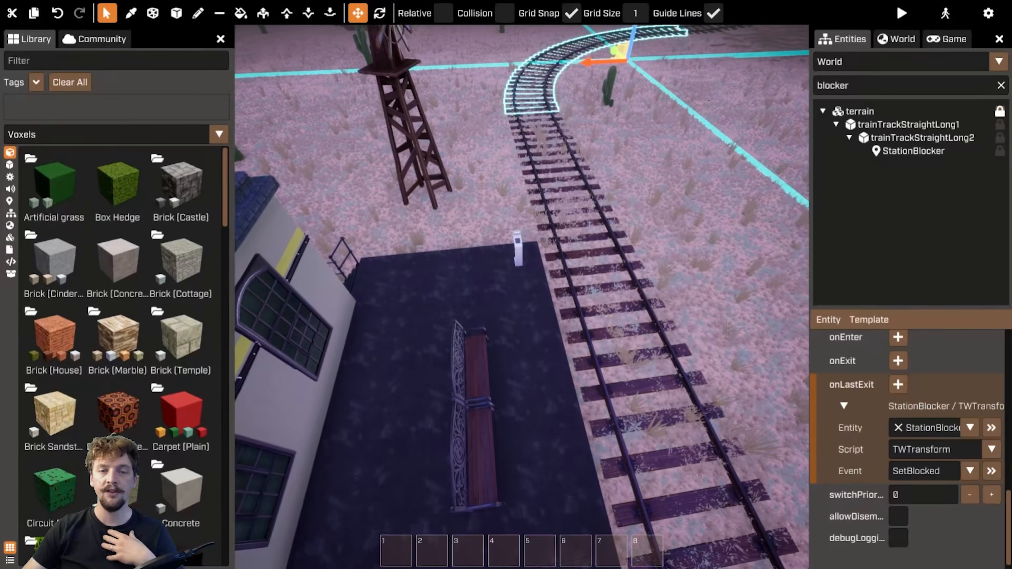
Move to the parked train, select the steam coach, clear the entity filter and highlight tWTrainSteamCoach1
{"action": "right_click_drag", "start_coordinate": [662, 132], "coordinate": [644, 100]}
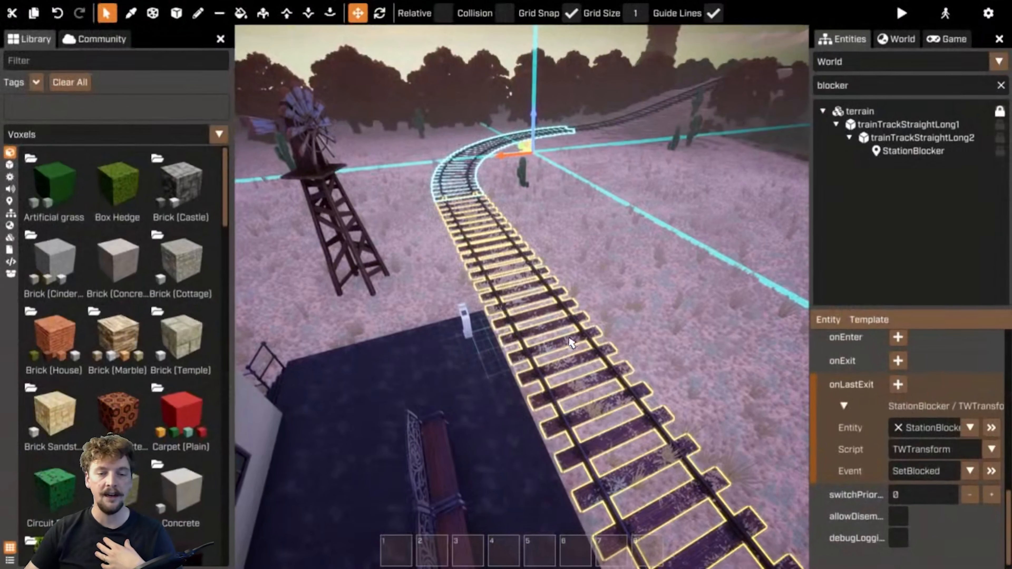
{"action": "right_click_drag", "start_coordinate": [572, 287], "coordinate": [558, 243]}
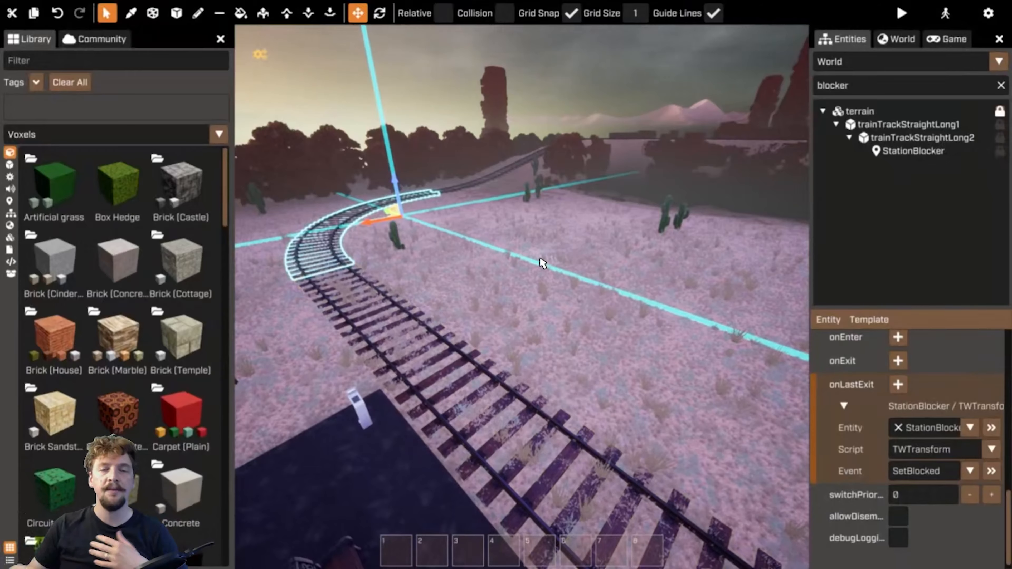
{"action": "right_click_drag", "start_coordinate": [541, 266], "coordinate": [654, 247]}
{"action": "right_click_drag", "start_coordinate": [522, 297], "coordinate": [790, 303]}
{"action": "key", "text": "w"}
{"action": "right_click_drag", "start_coordinate": [556, 278], "coordinate": [801, 278]}
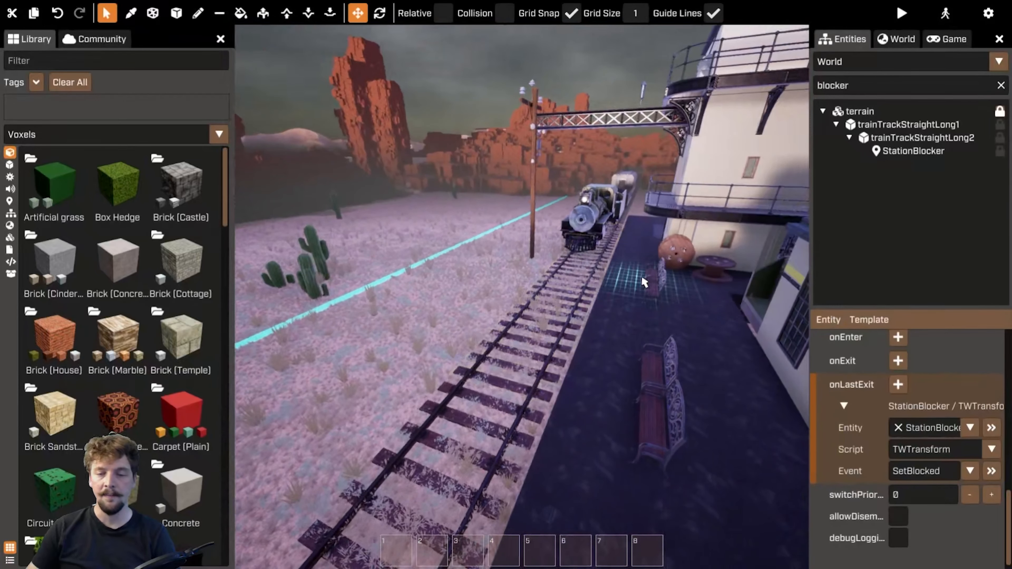
{"action": "key", "text": "w"}
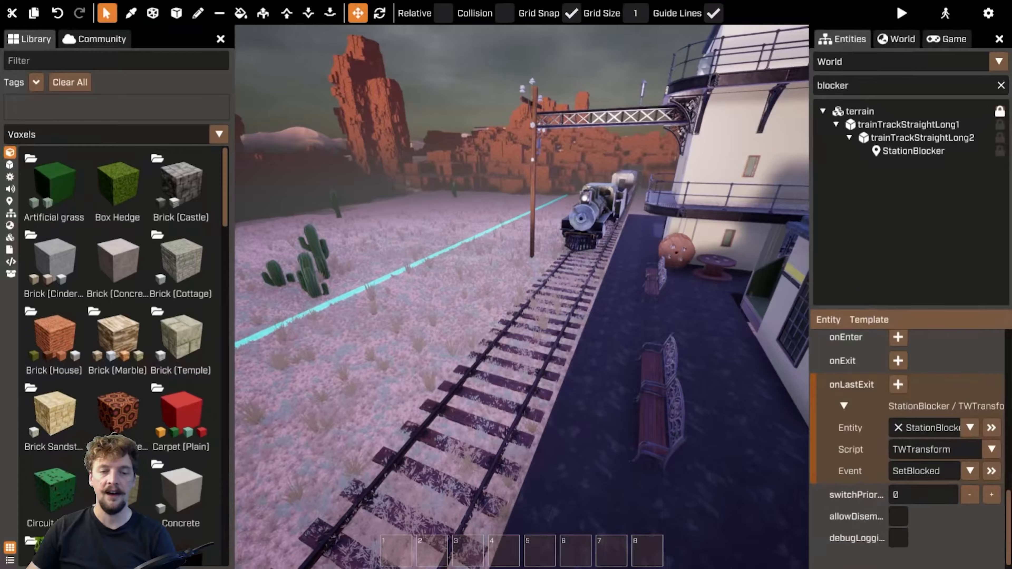
{"action": "mouse_move", "coordinate": [522, 297]}
{"action": "right_mouse_down"}
{"action": "mouse_move", "coordinate": [617, 303]}
{"action": "mouse_move", "coordinate": [470, 297]}
{"action": "mouse_move", "coordinate": [517, 297]}
{"action": "right_mouse_up"}
{"action": "key", "text": "shift+w"}
{"action": "key", "text": "shift+w"}
{"action": "key", "text": "s"}
{"action": "key", "text": "d"}
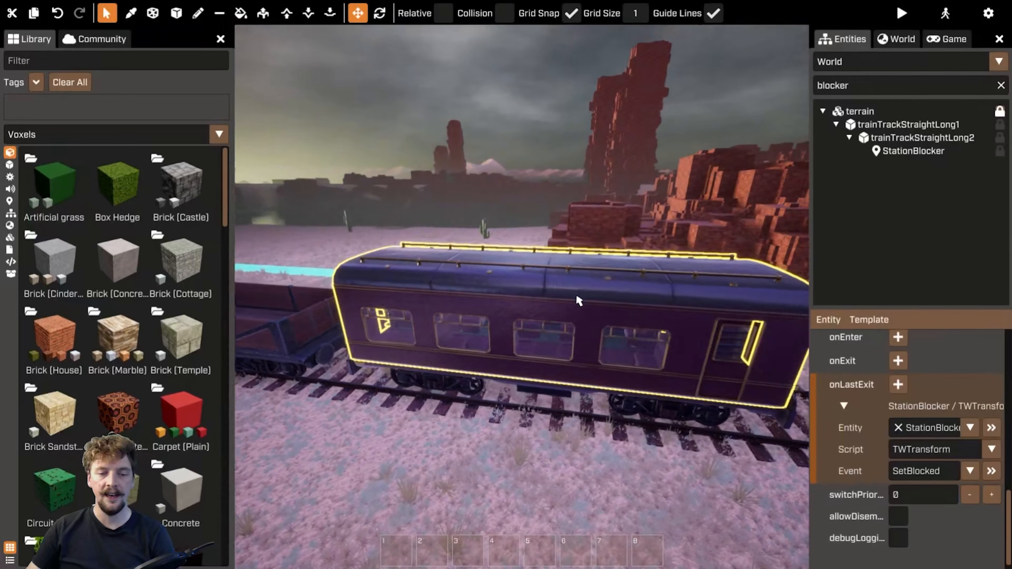
{"action": "left_click", "coordinate": [579, 301]}
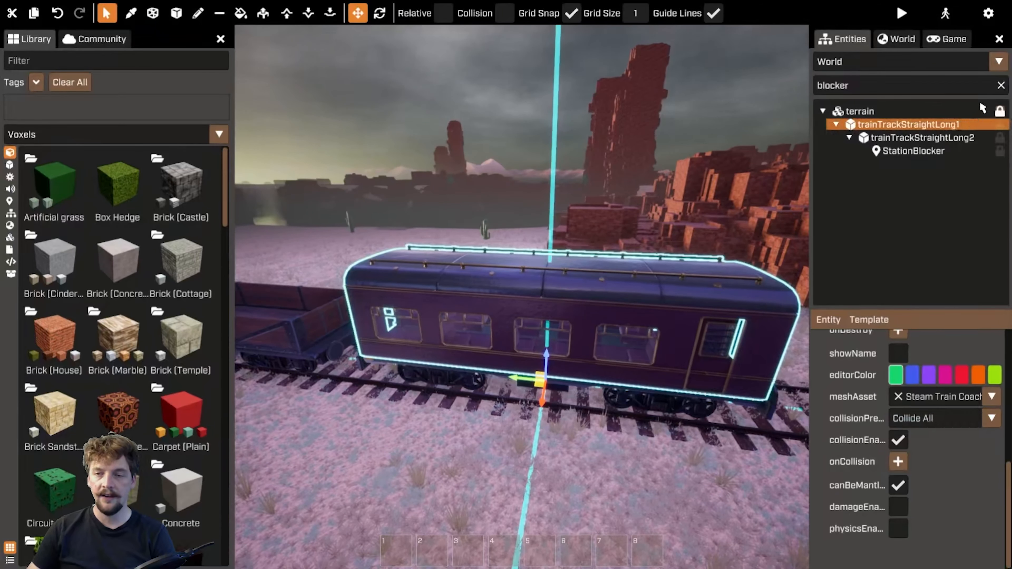
{"action": "left_click", "coordinate": [1001, 85]}
{"action": "left_click", "coordinate": [915, 246]}
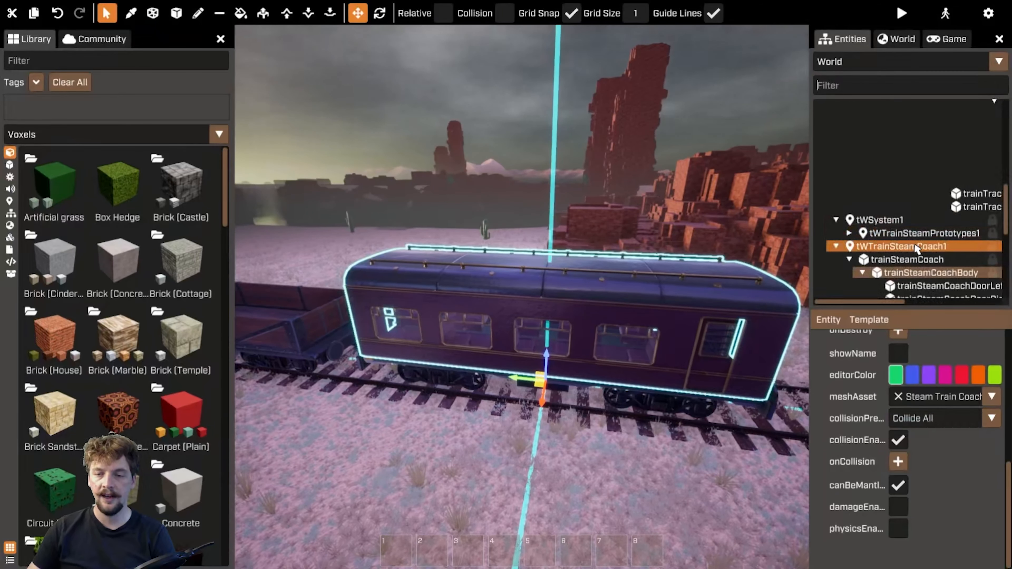
Select the coach's RiderSeat and examine its onRiderSits event linked to StationBlocker's TWTransform
{"action": "scroll", "coordinate": [916, 247], "scroll_direction": "down", "scroll_amount": 3}
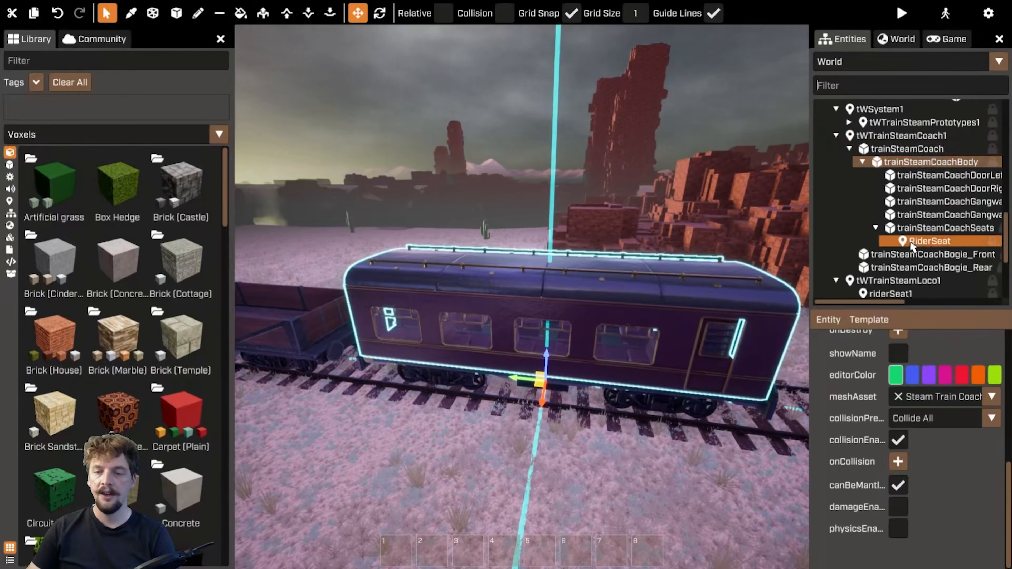
{"action": "left_click", "coordinate": [929, 242]}
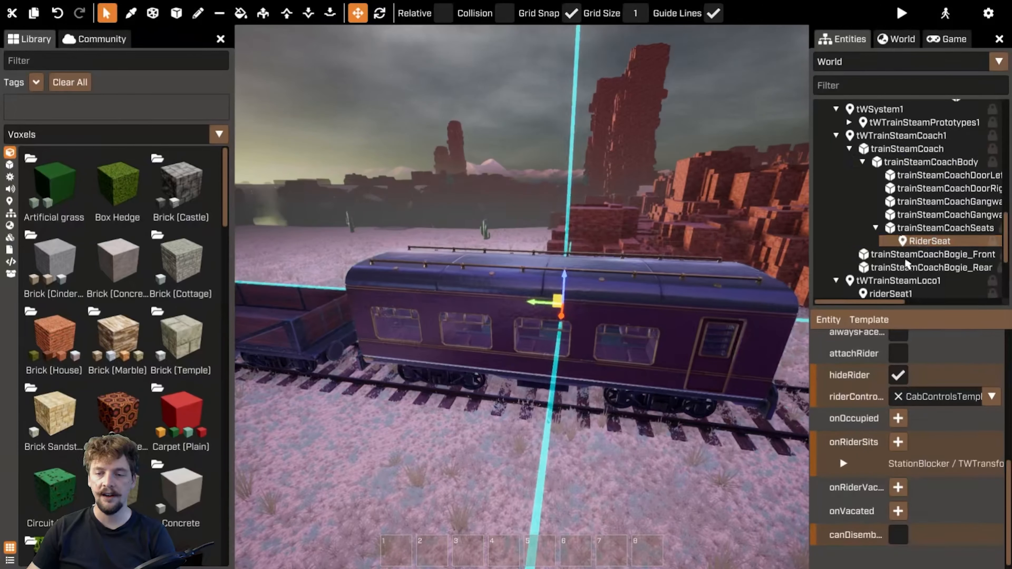
{"action": "right_click_drag", "start_coordinate": [598, 339], "coordinate": [642, 339]}
{"action": "key", "text": "w"}
{"action": "right_click_drag", "start_coordinate": [522, 297], "coordinate": [458, 335]}
{"action": "right_click_drag", "start_coordinate": [475, 294], "coordinate": [470, 282]}
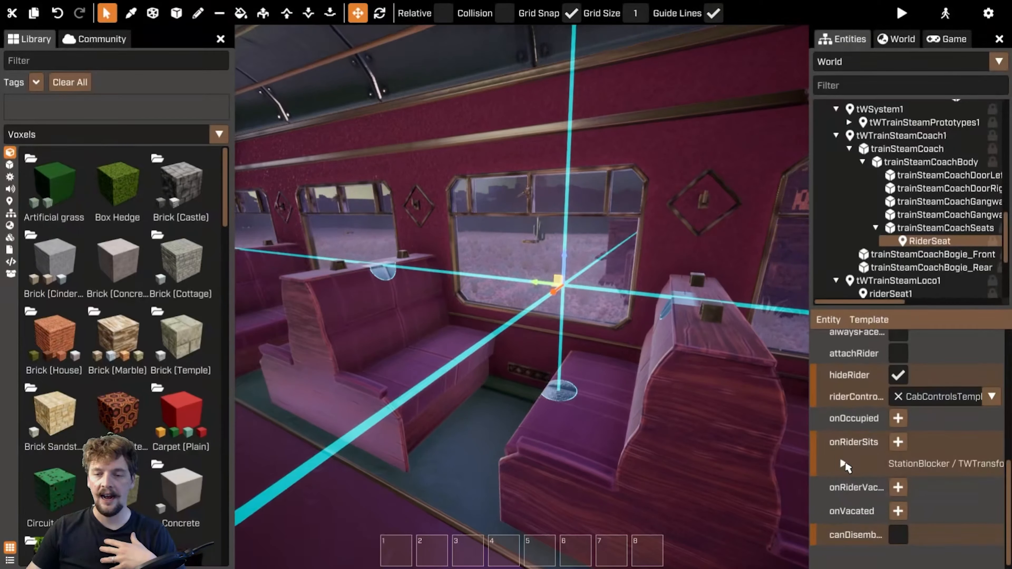
{"action": "left_click", "coordinate": [843, 465]}
{"action": "scroll", "coordinate": [869, 398], "scroll_direction": "up", "scroll_amount": 2}
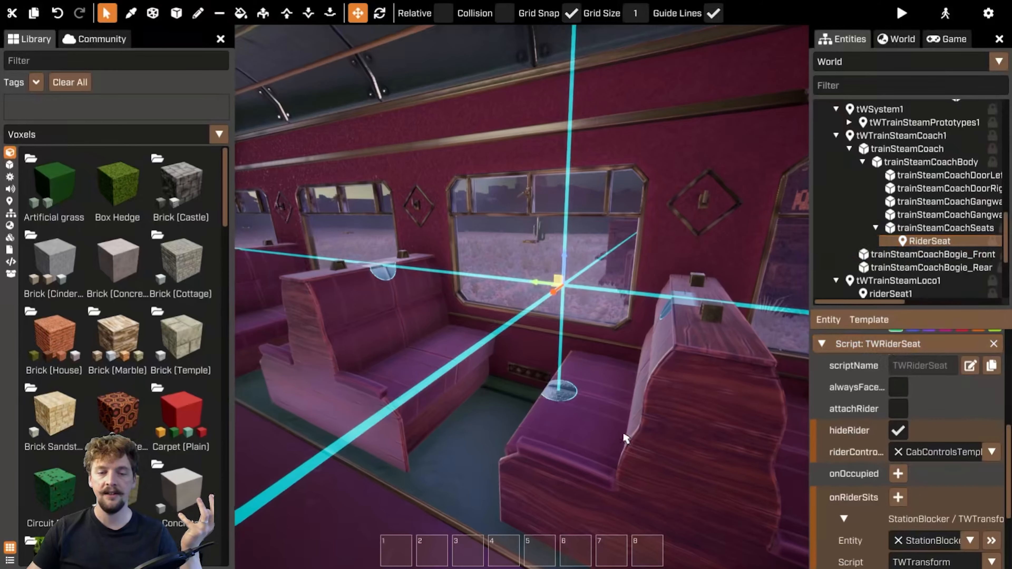
Examine the RiderSeat's onRiderSits event settings while looking around the coach interior and exterior
{"action": "scroll", "coordinate": [940, 493], "scroll_direction": "down", "scroll_amount": 4}
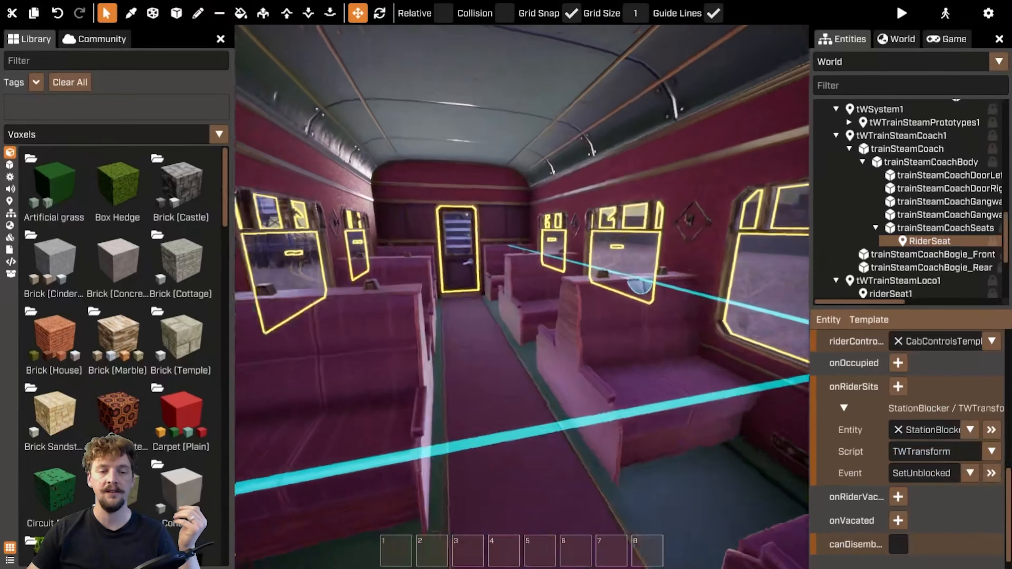
{"action": "right_click_drag", "start_coordinate": [535, 287], "coordinate": [493, 294]}
{"action": "right_click_drag", "start_coordinate": [616, 317], "coordinate": [678, 351]}
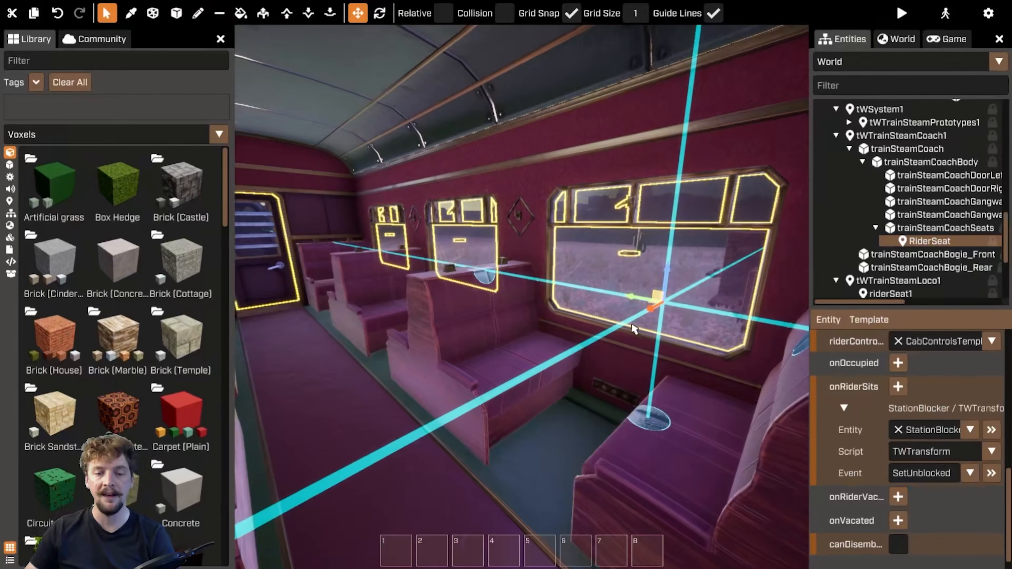
{"action": "right_click_drag", "start_coordinate": [639, 407], "coordinate": [635, 330]}
{"action": "right_click_drag", "start_coordinate": [570, 288], "coordinate": [430, 304]}
{"action": "key", "text": "w"}
{"action": "right_click_drag", "start_coordinate": [522, 297], "coordinate": [585, 429]}
{"action": "right_click_drag", "start_coordinate": [624, 369], "coordinate": [624, 378]}
{"action": "key", "text": "s"}
{"action": "right_click_drag", "start_coordinate": [592, 303], "coordinate": [570, 272]}
{"action": "key", "text": "w"}
{"action": "key", "text": "s"}
{"action": "mouse_move", "coordinate": [614, 331]}
{"action": "right_mouse_down"}
{"action": "mouse_move", "coordinate": [634, 339]}
{"action": "mouse_move", "coordinate": [619, 337]}
{"action": "right_mouse_up"}
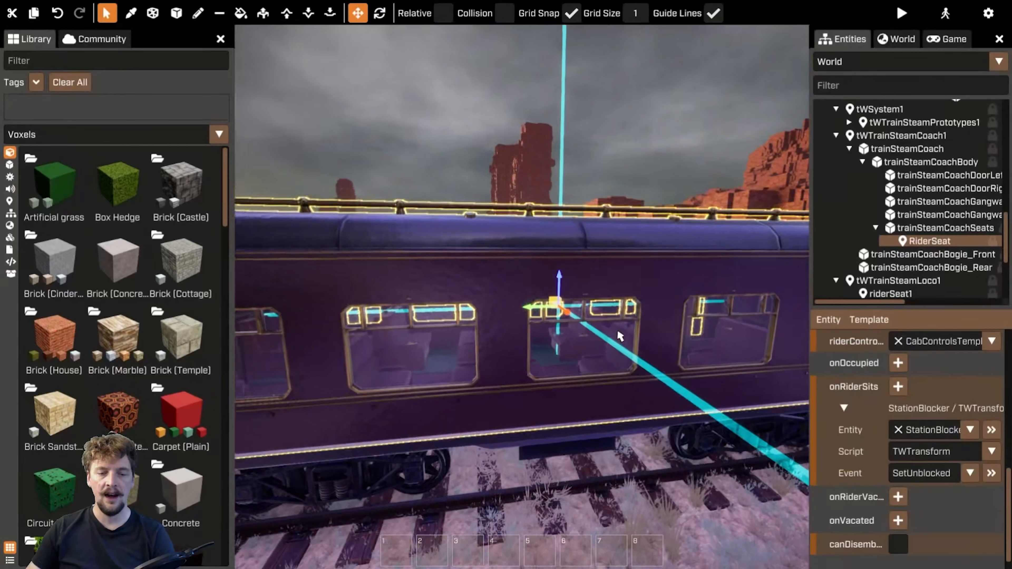
Select the coach body and examine its onInteract event targeting RiderSeat's TWRiderSeat Sit
{"action": "left_click", "coordinate": [604, 271]}
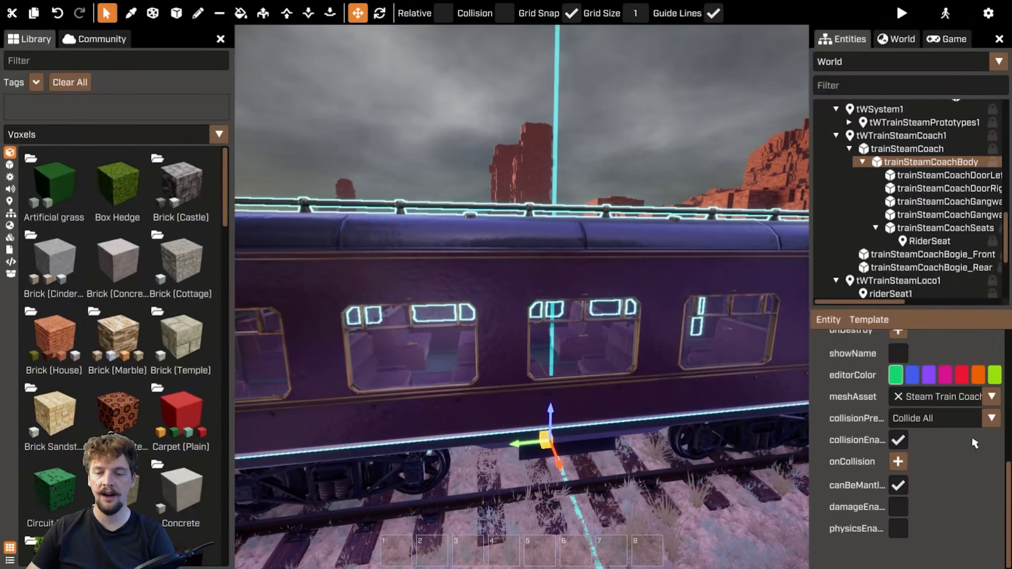
{"action": "scroll", "coordinate": [957, 439], "scroll_direction": "up", "scroll_amount": 2}
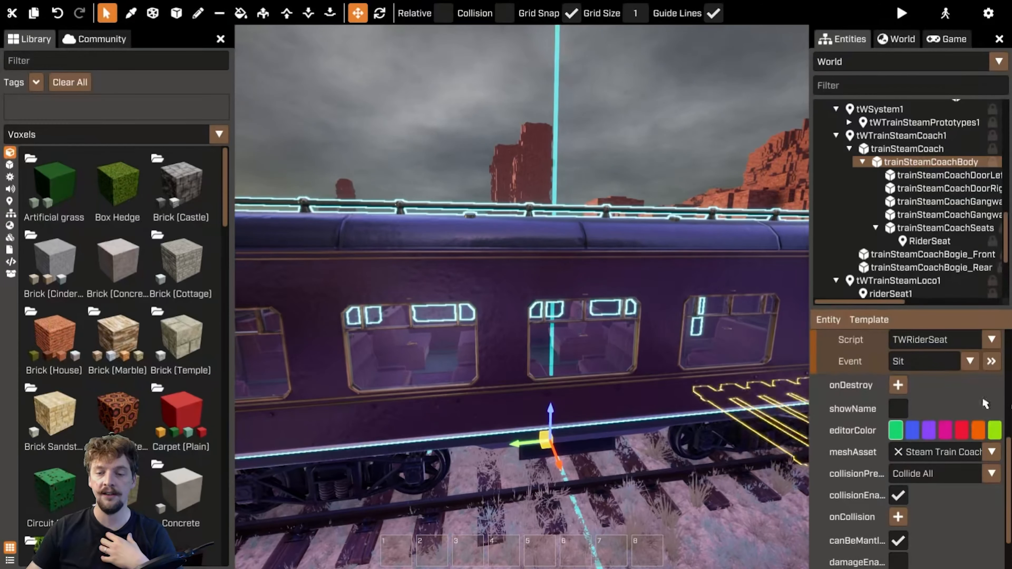
{"action": "scroll", "coordinate": [895, 431], "scroll_direction": "up", "scroll_amount": 2}
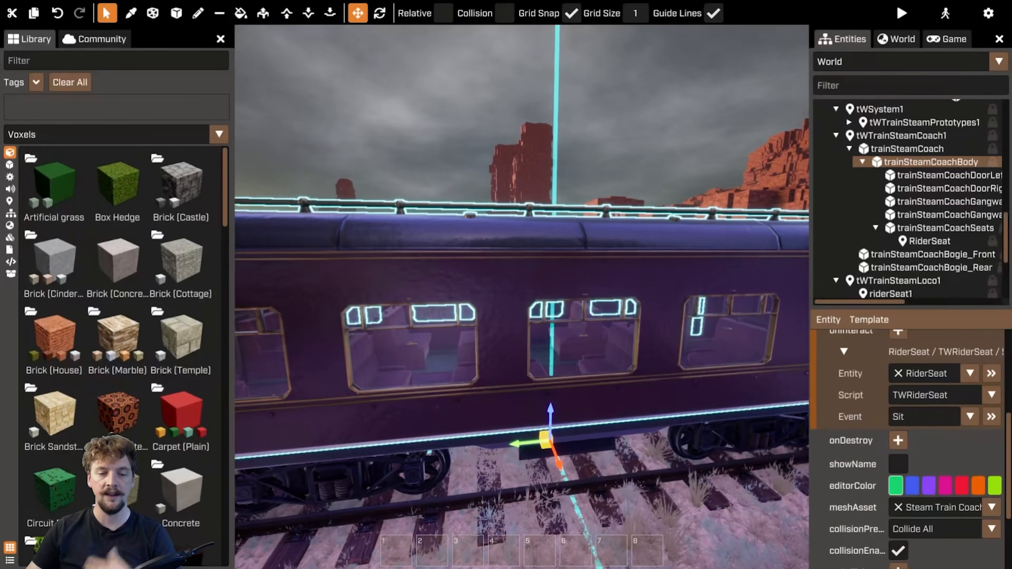
{"action": "right_click_drag", "start_coordinate": [460, 340], "coordinate": [516, 323]}
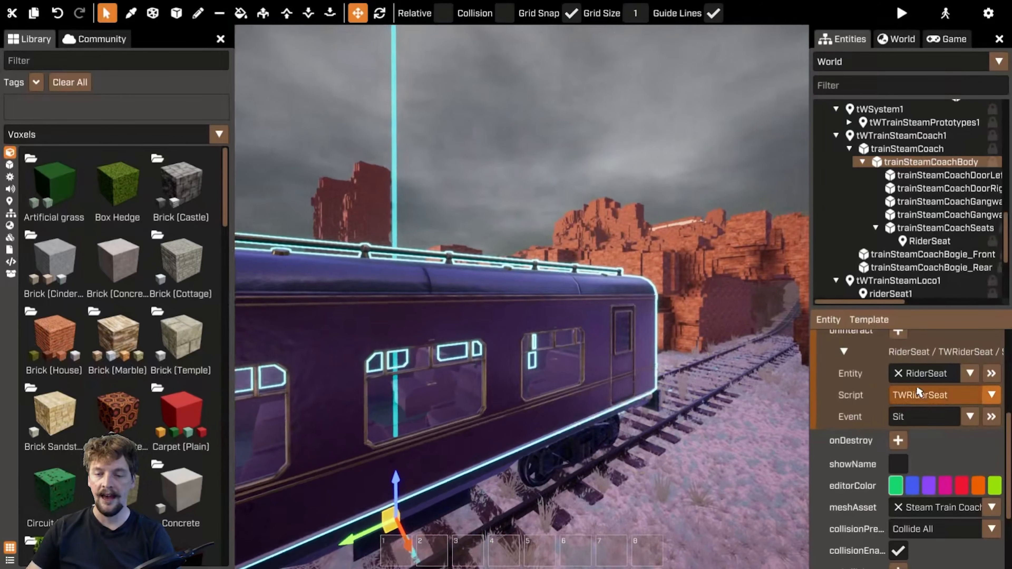
{"action": "left_click", "coordinate": [918, 242]}
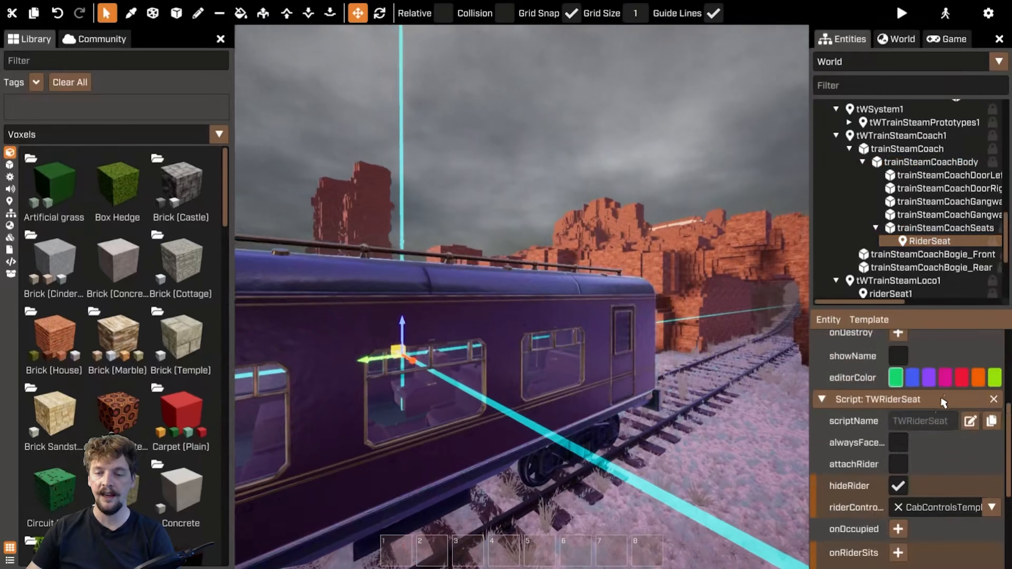
{"action": "left_click", "coordinate": [917, 162]}
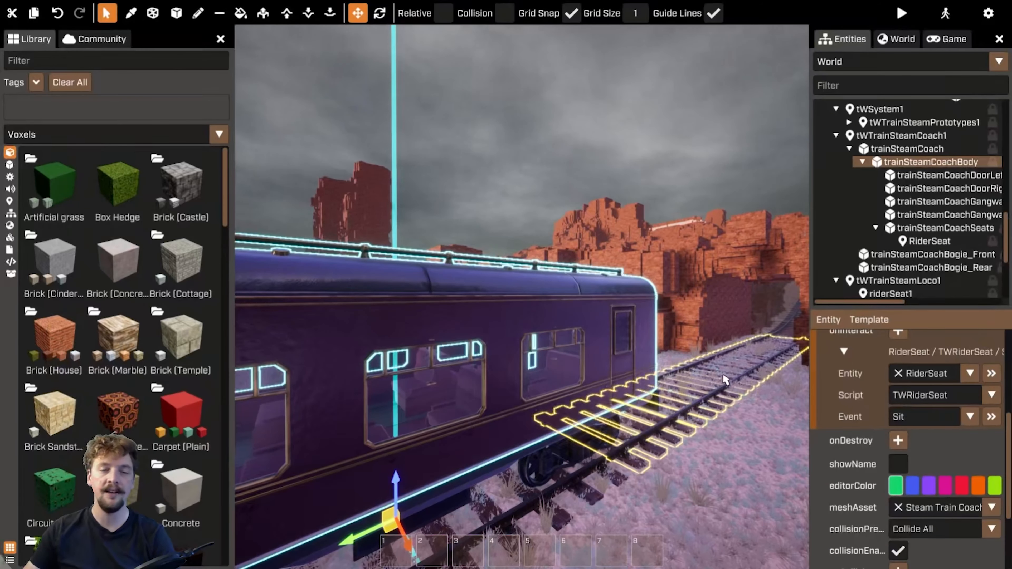
{"action": "right_click_drag", "start_coordinate": [731, 386], "coordinate": [452, 287]}
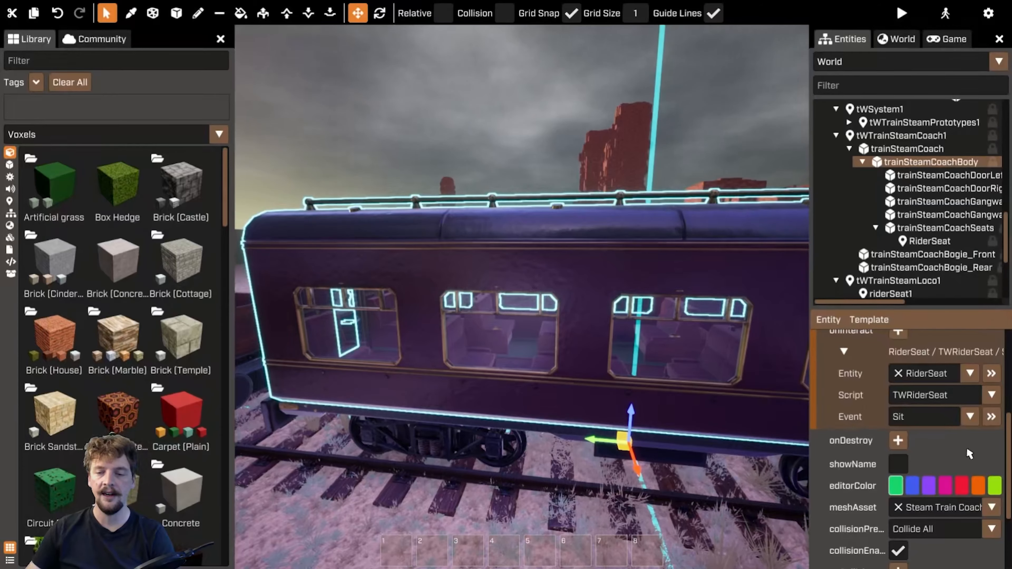
{"action": "right_click_drag", "start_coordinate": [522, 297], "coordinate": [495, 330]}
{"action": "key", "text": "w"}
{"action": "key", "text": "f"}
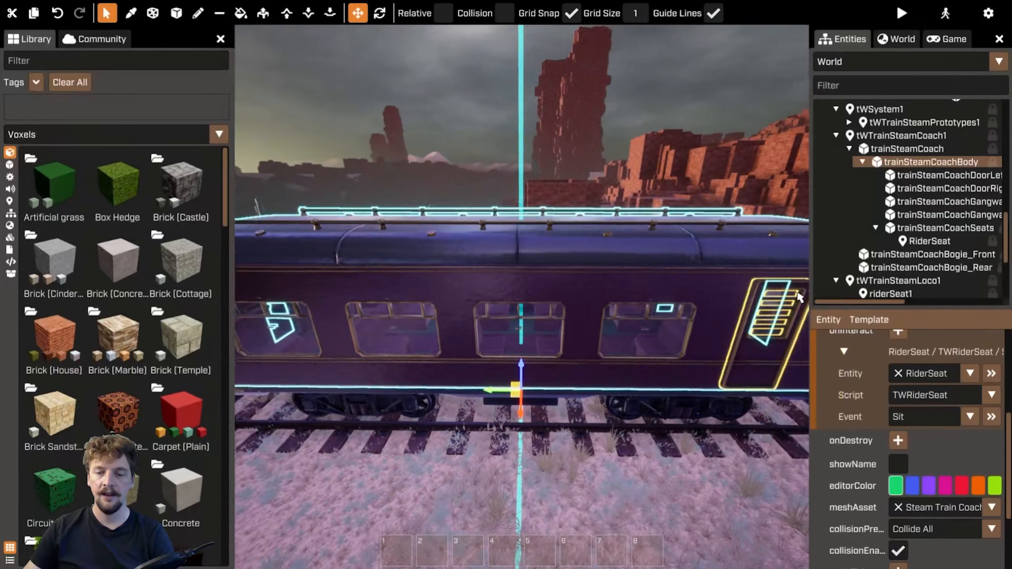
Open the Player template, inspect camera1's TWRiderCamera script, and stop editing the template
{"action": "left_click", "coordinate": [866, 64]}
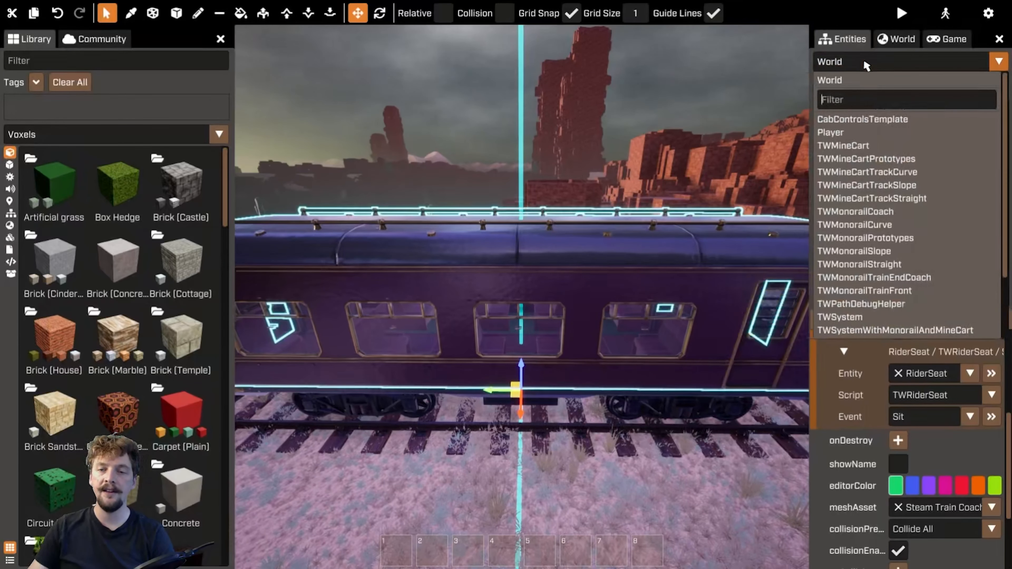
{"action": "left_click", "coordinate": [859, 135]}
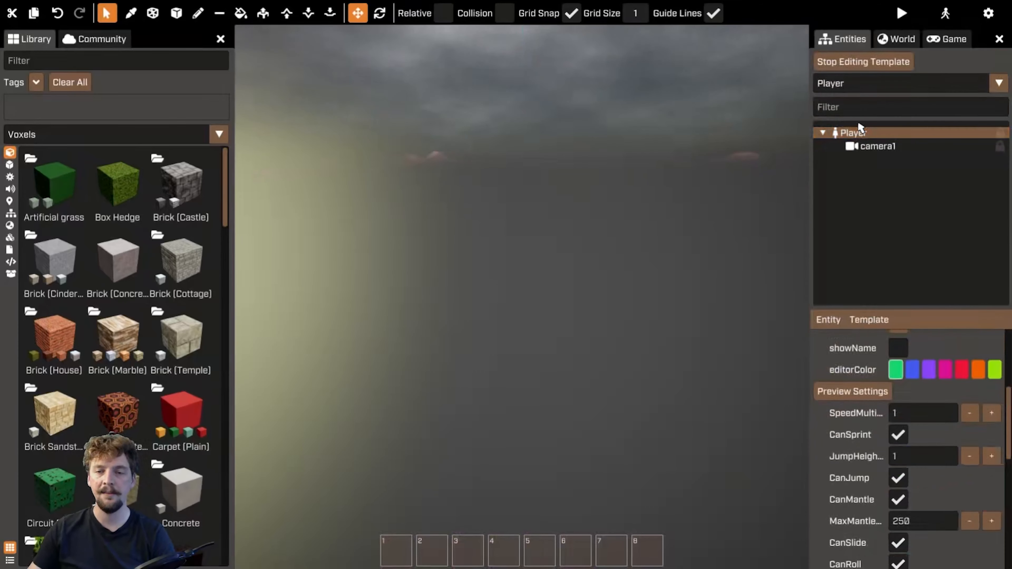
{"action": "left_click", "coordinate": [881, 148]}
{"action": "left_click", "coordinate": [857, 133]}
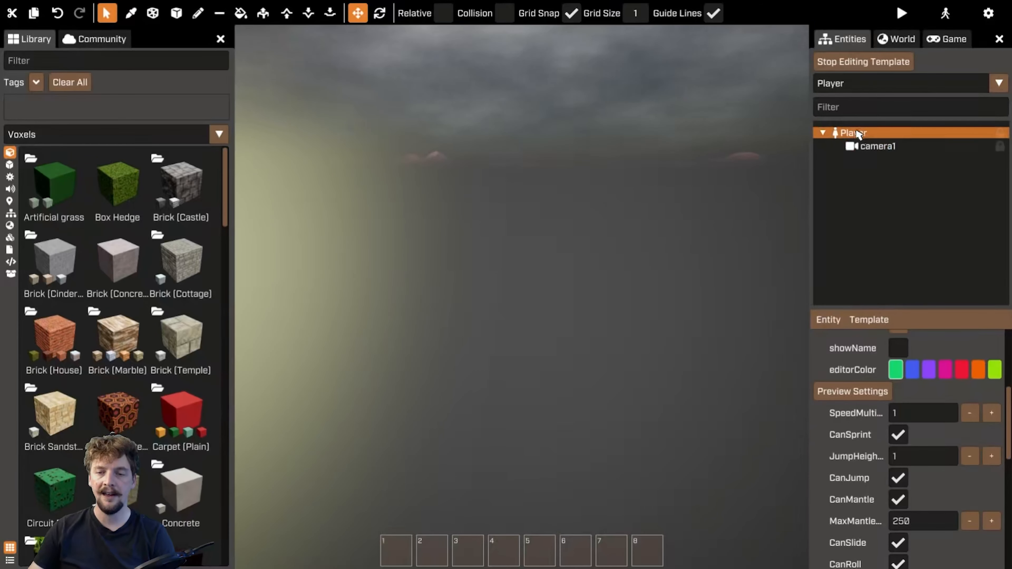
{"action": "left_click", "coordinate": [828, 325]}
{"action": "mouse_move", "coordinate": [891, 339]}
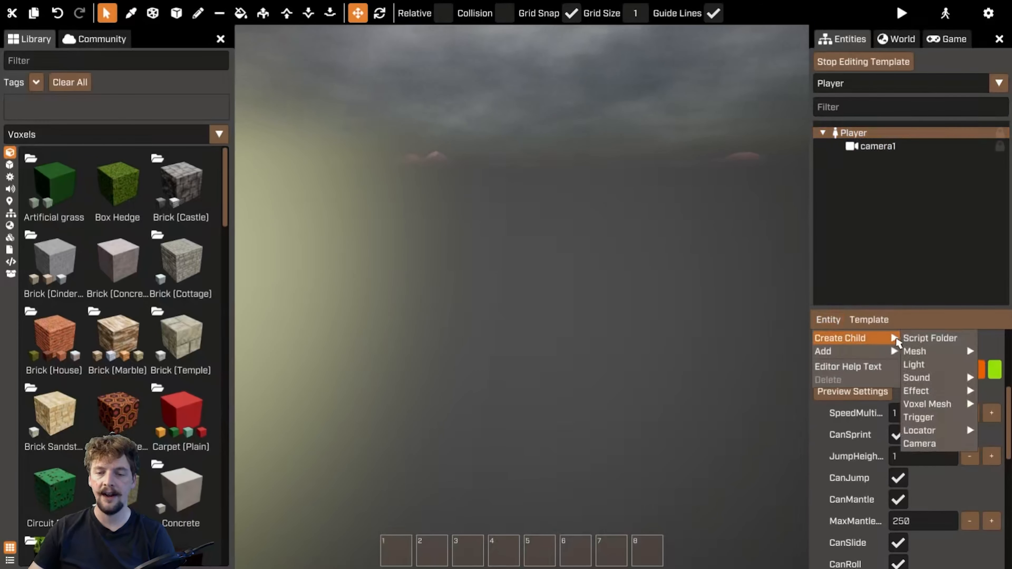
{"action": "left_click", "coordinate": [933, 450]}
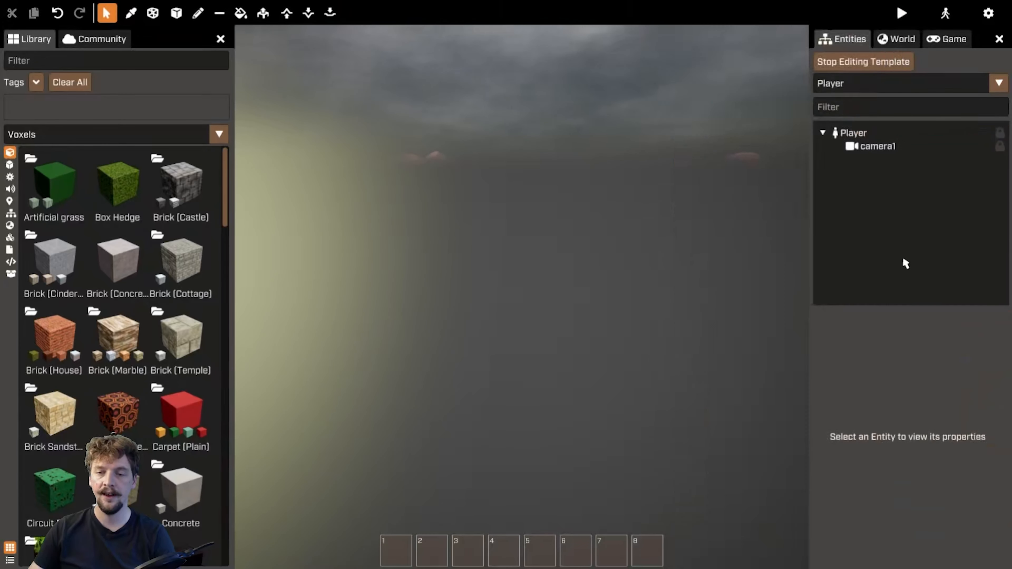
{"action": "left_click", "coordinate": [889, 148]}
{"action": "scroll", "coordinate": [993, 433], "scroll_direction": "down", "scroll_amount": 6}
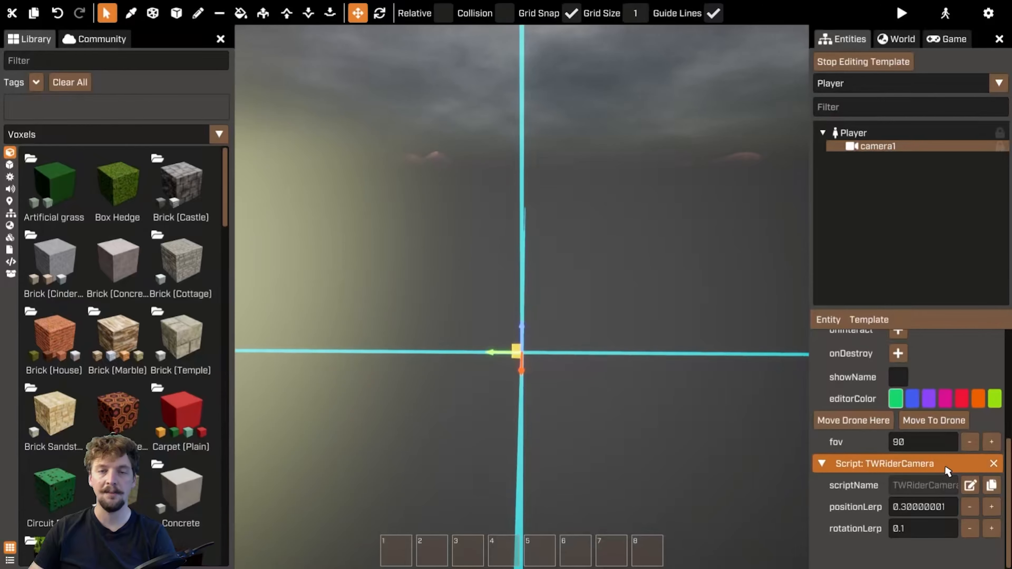
{"action": "left_click", "coordinate": [853, 62]}
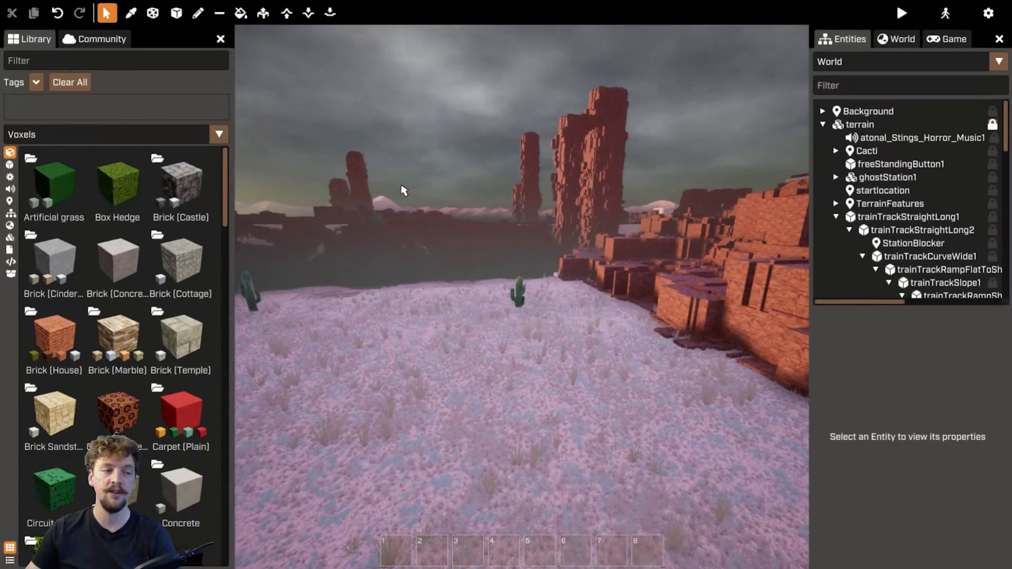
{"action": "left_click", "coordinate": [10, 200]}
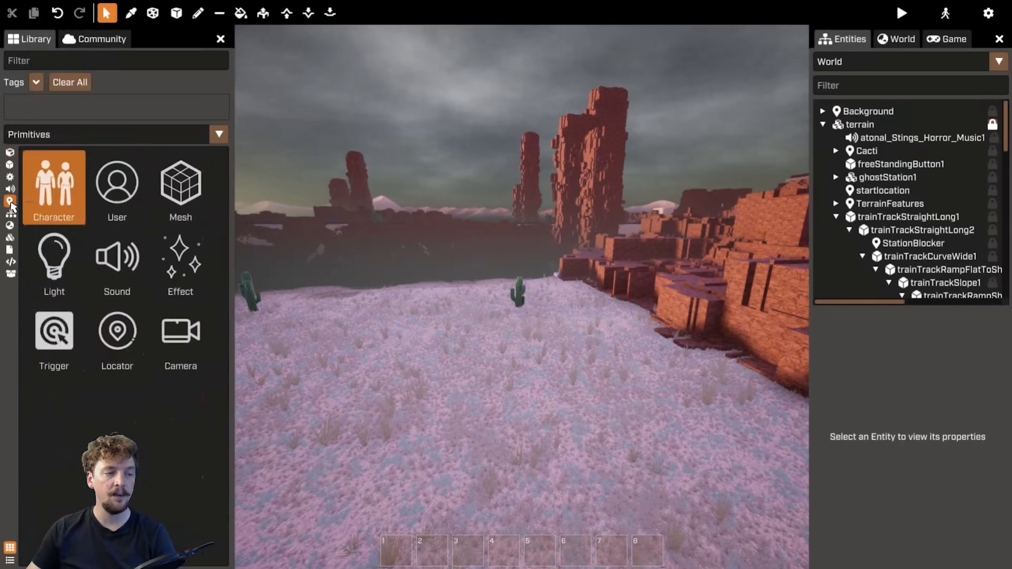
{"action": "left_click", "coordinate": [113, 338]}
{"action": "left_click", "coordinate": [556, 439]}
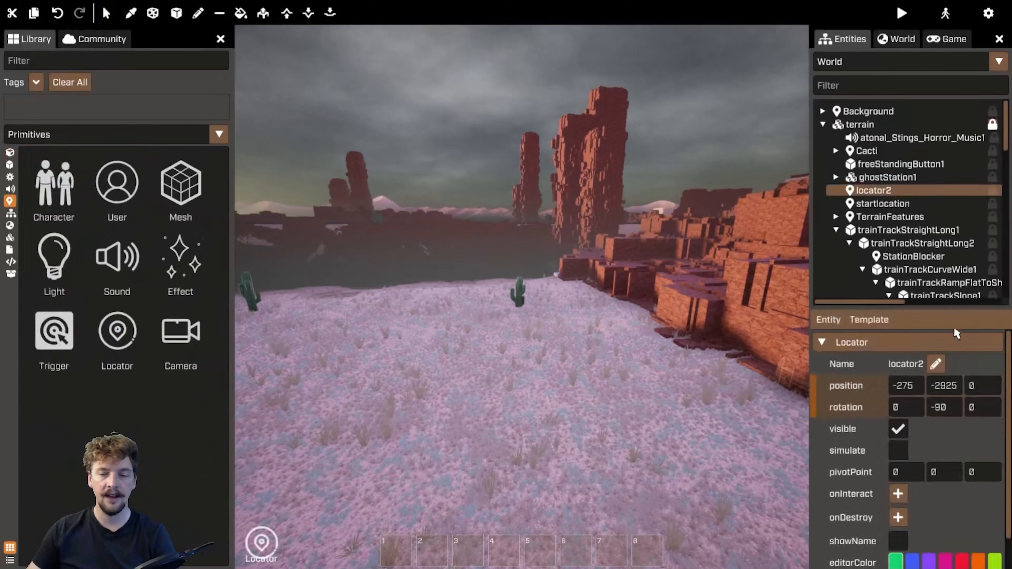
{"action": "right_click", "coordinate": [828, 338]}
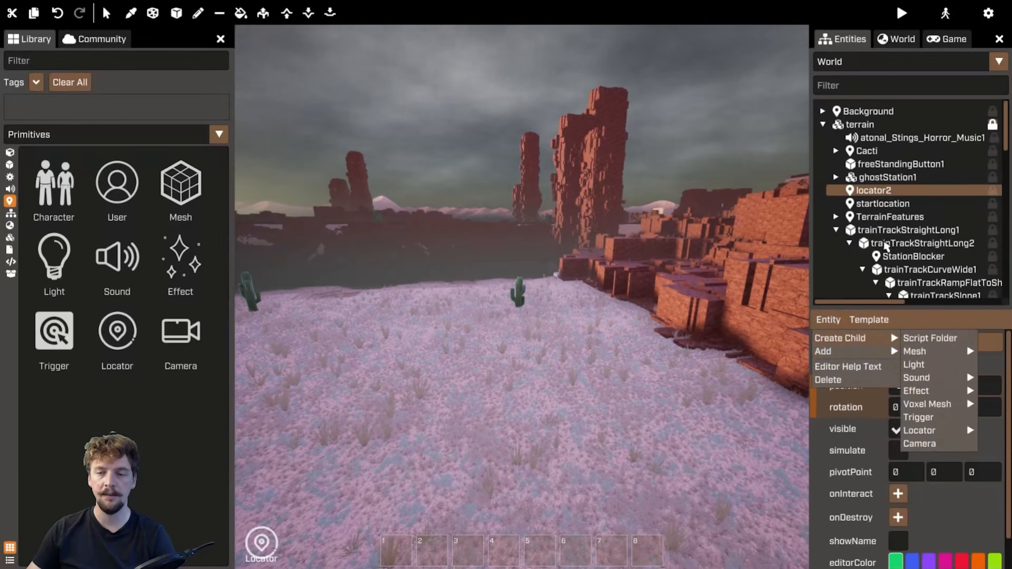
{"action": "left_click", "coordinate": [884, 192]}
{"action": "key", "text": "Delete"}
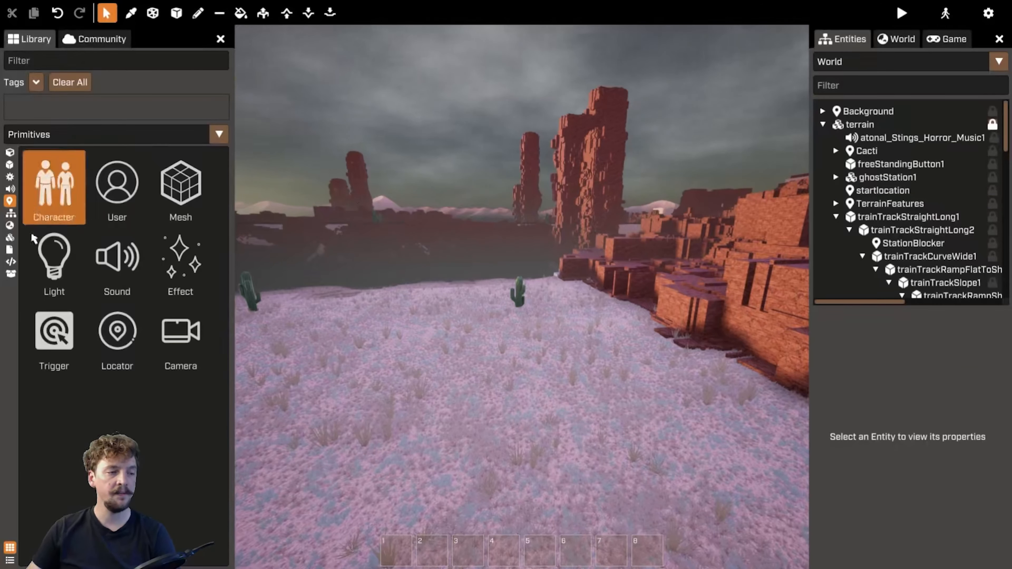
Open CabControlScript in the script editor and highlight its rider and riderSeat properties
{"action": "left_click", "coordinate": [9, 251]}
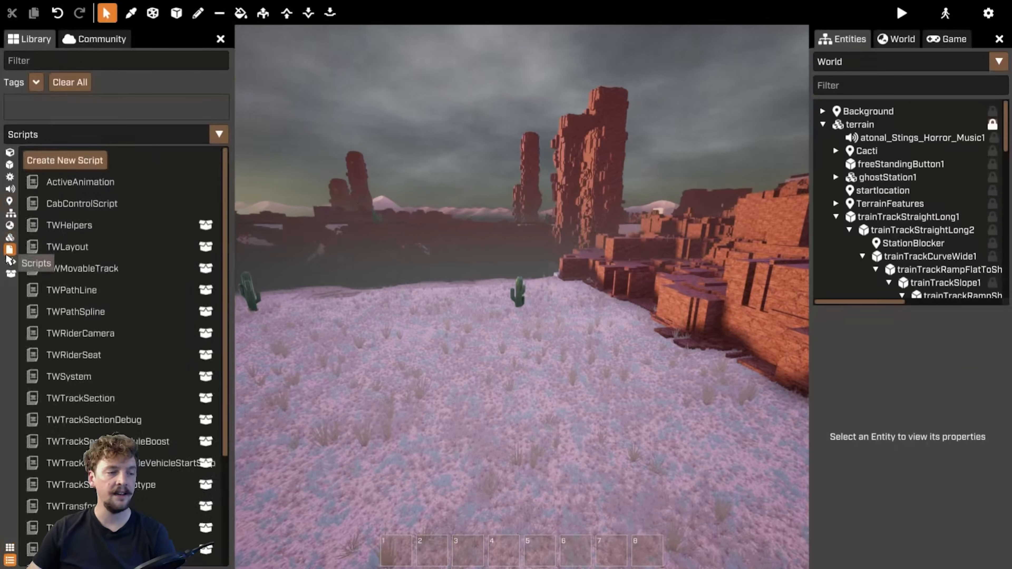
{"action": "double_click", "coordinate": [84, 208]}
{"action": "right_click", "coordinate": [563, 257]}
{"action": "left_click", "coordinate": [376, 251]}
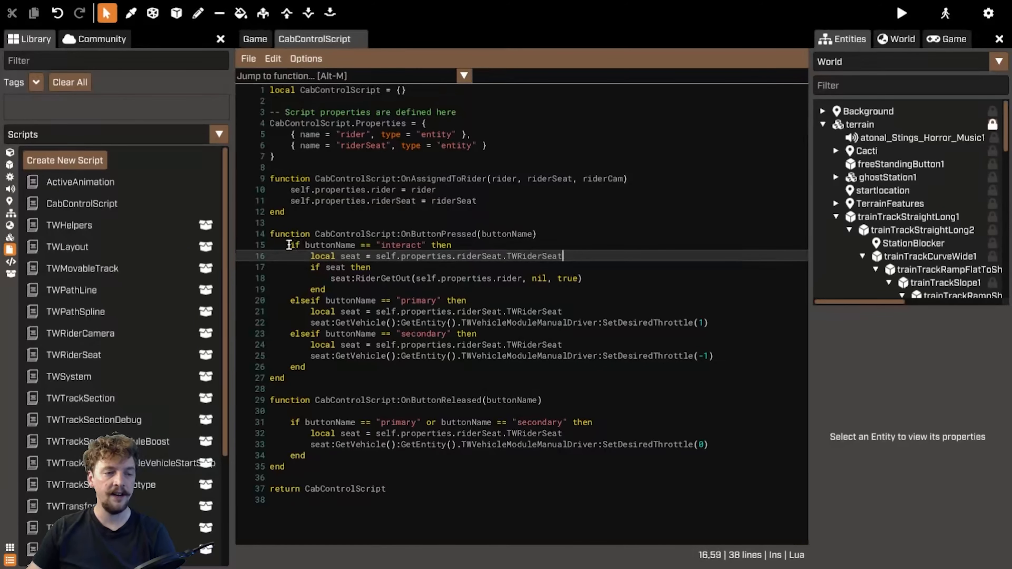
{"action": "left_click_drag", "start_coordinate": [288, 135], "coordinate": [555, 140]}
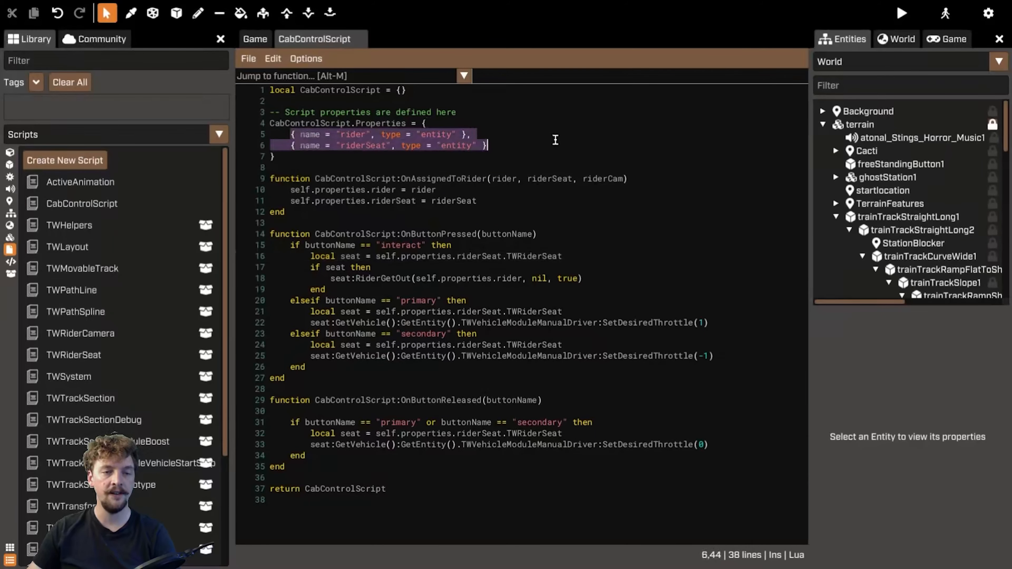
{"action": "type", "text": "a"}
{"action": "key", "text": "ctrl+z"}
{"action": "left_click", "coordinate": [465, 209]}
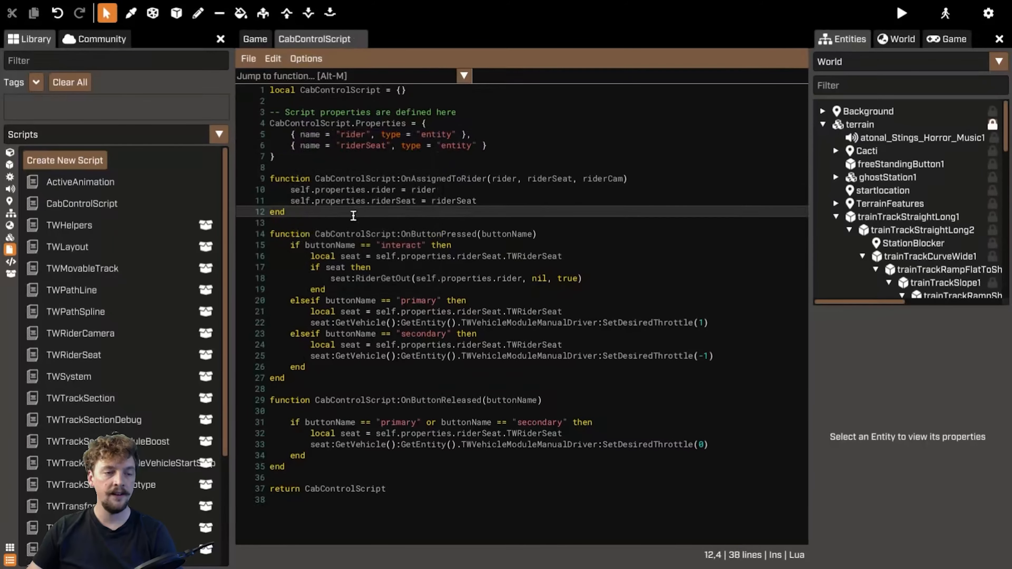
Highlight the OnAssignedToRider function's parameters and the lines storing rider and riderSeat
{"action": "double_click", "coordinate": [425, 178]}
{"action": "left_click_drag", "start_coordinate": [646, 182], "coordinate": [523, 186]}
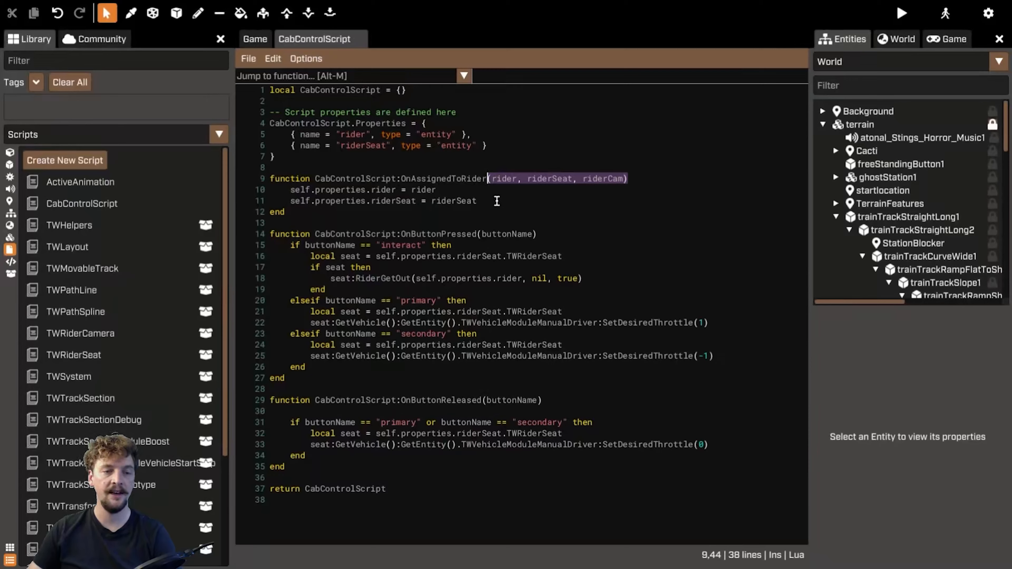
{"action": "left_click_drag", "start_coordinate": [497, 201], "coordinate": [292, 191]}
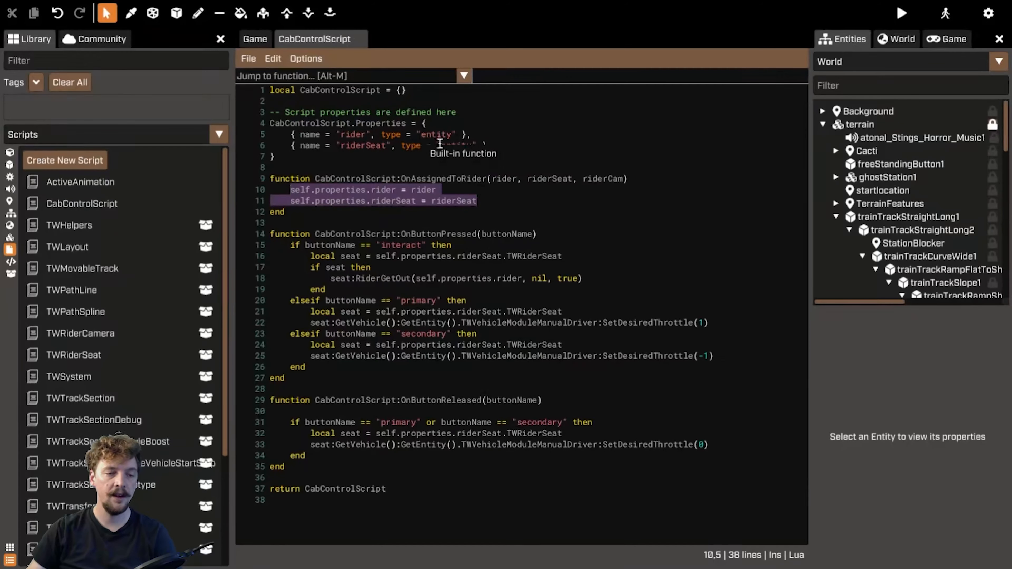
Highlight OnButtonPressed's interact branch and its RiderGetOut call in the script
{"action": "left_click", "coordinate": [468, 234]}
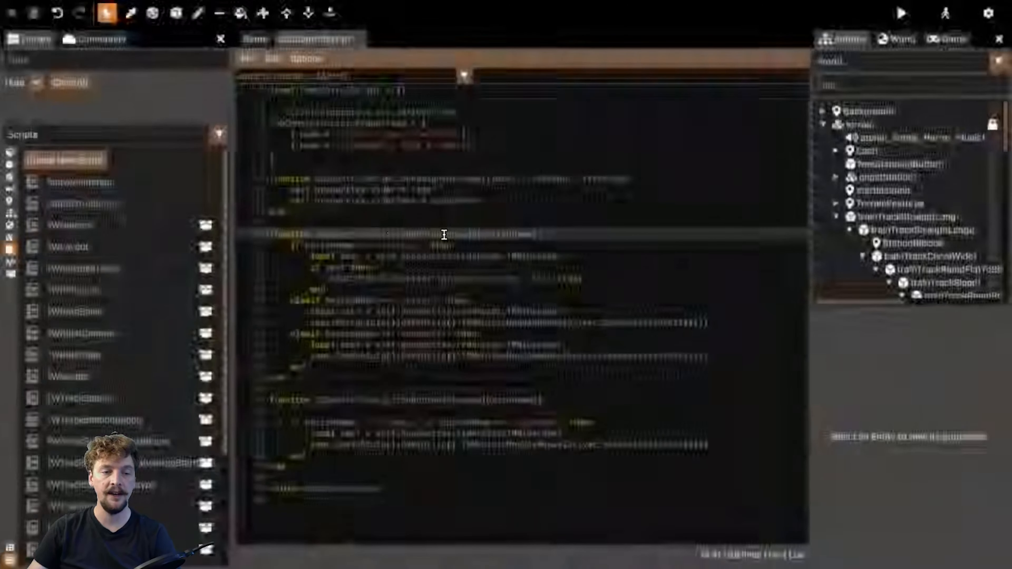
{"action": "double_click", "coordinate": [462, 235]}
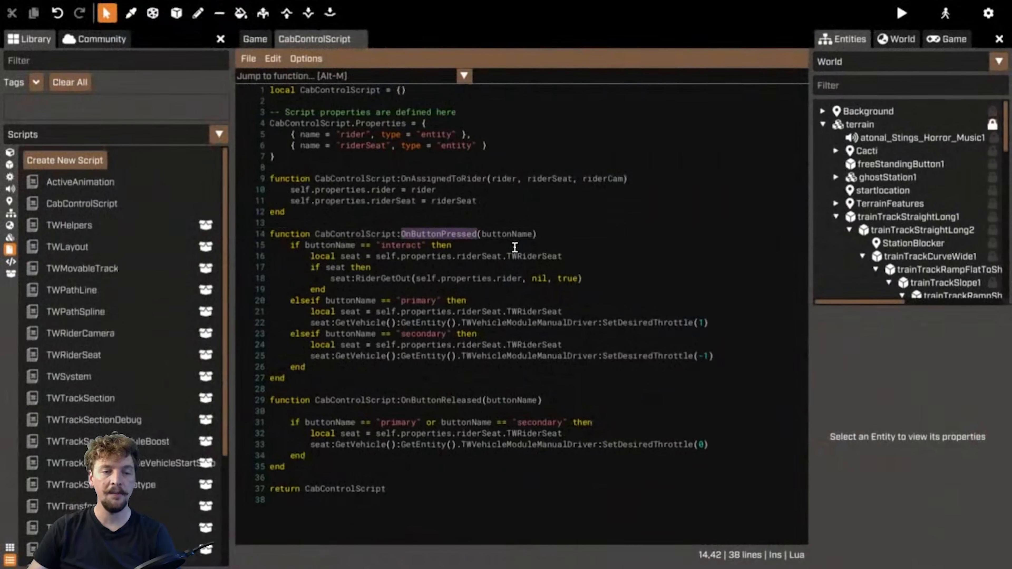
{"action": "left_click", "coordinate": [636, 192]}
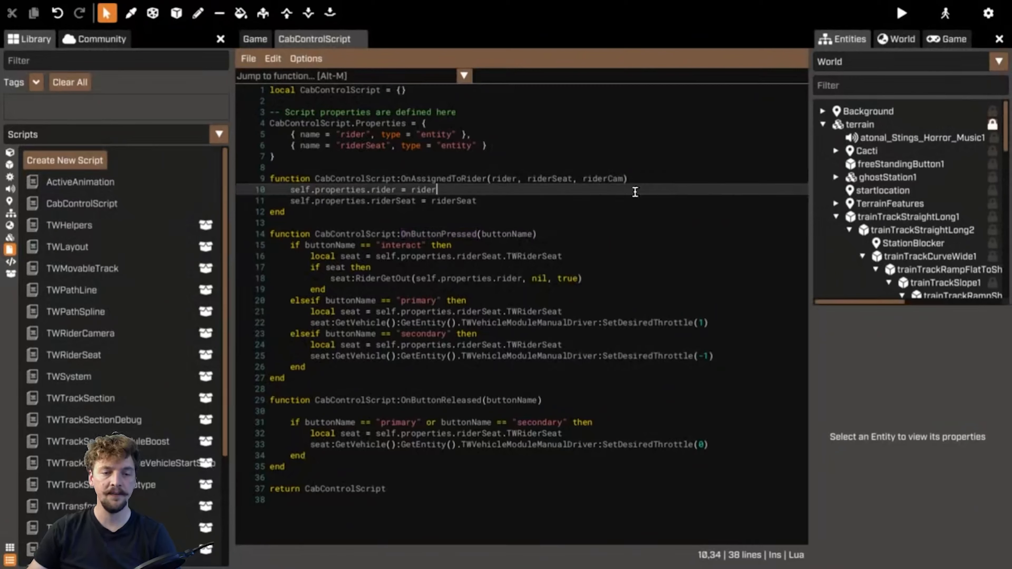
{"action": "double_click", "coordinate": [494, 233]}
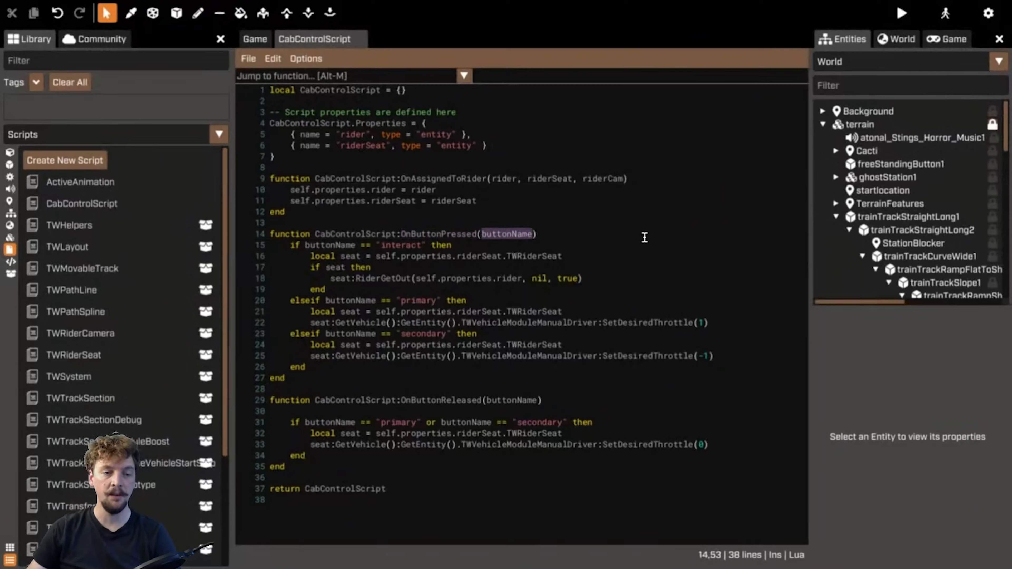
{"action": "left_click_drag", "start_coordinate": [290, 246], "coordinate": [636, 286]}
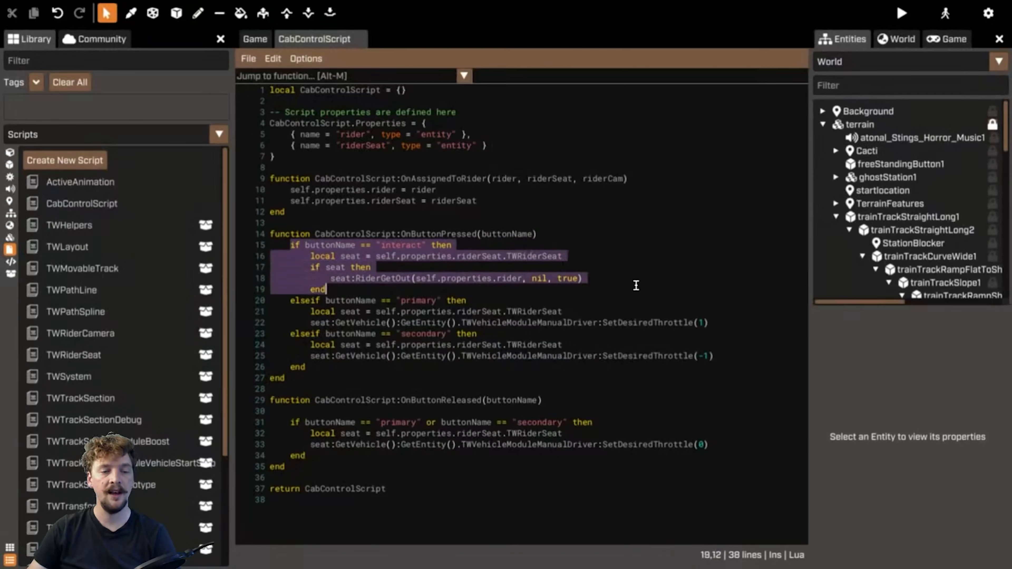
{"action": "double_click", "coordinate": [393, 279]}
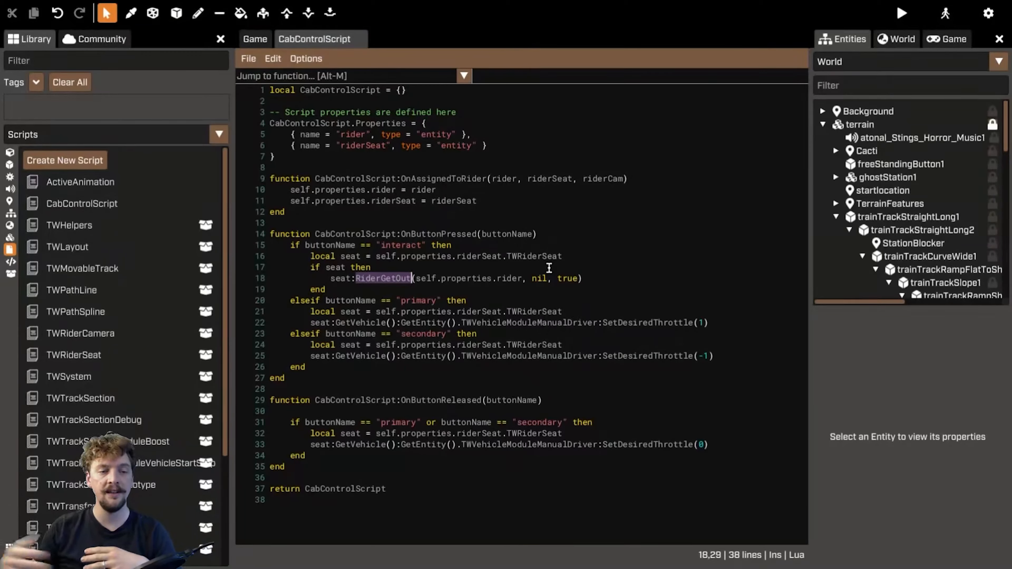
{"action": "left_click_drag", "start_coordinate": [590, 280], "coordinate": [356, 280]}
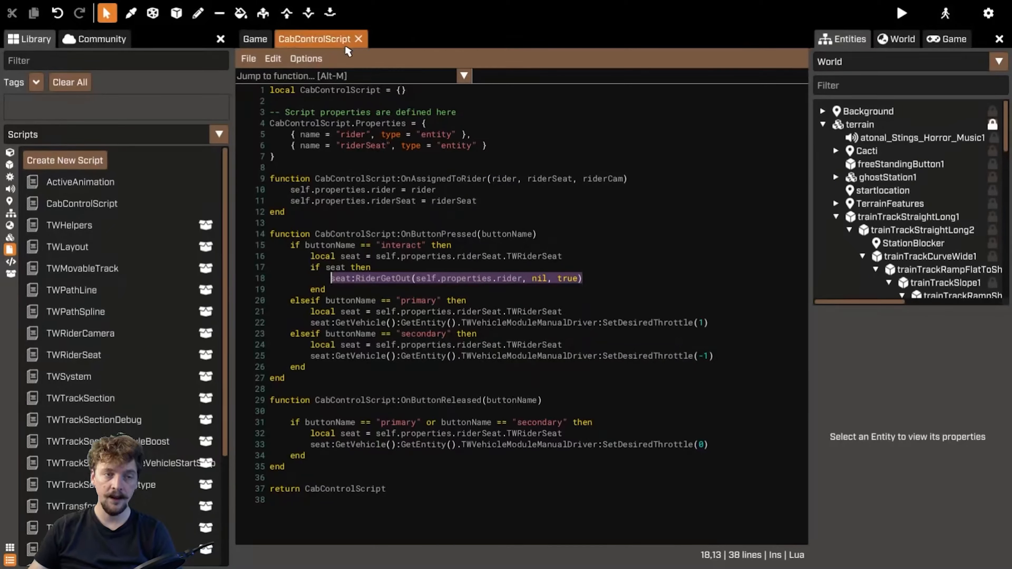
{"action": "left_click", "coordinate": [257, 39]}
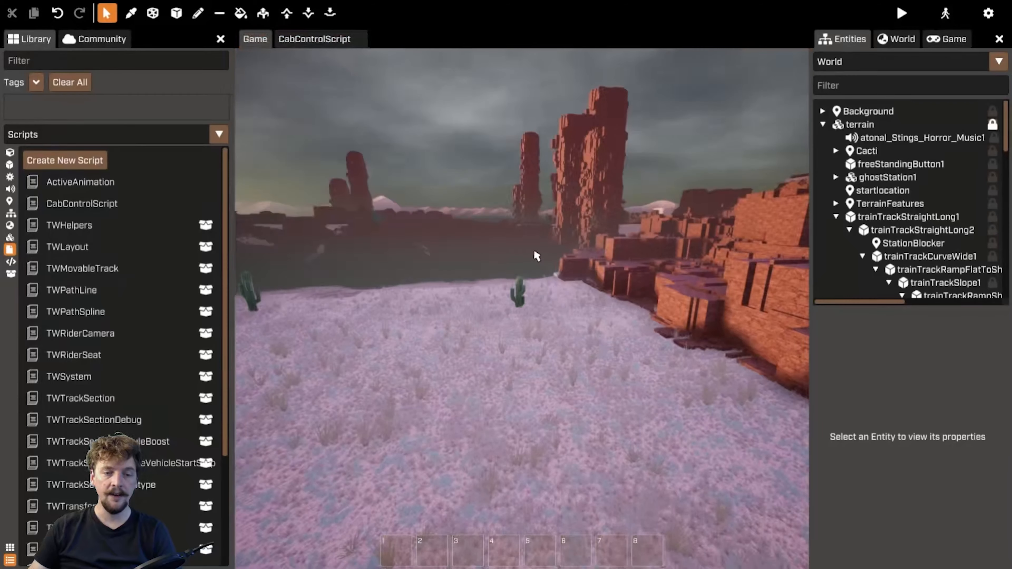
{"action": "left_click", "coordinate": [316, 42]}
{"action": "left_click", "coordinate": [255, 42]}
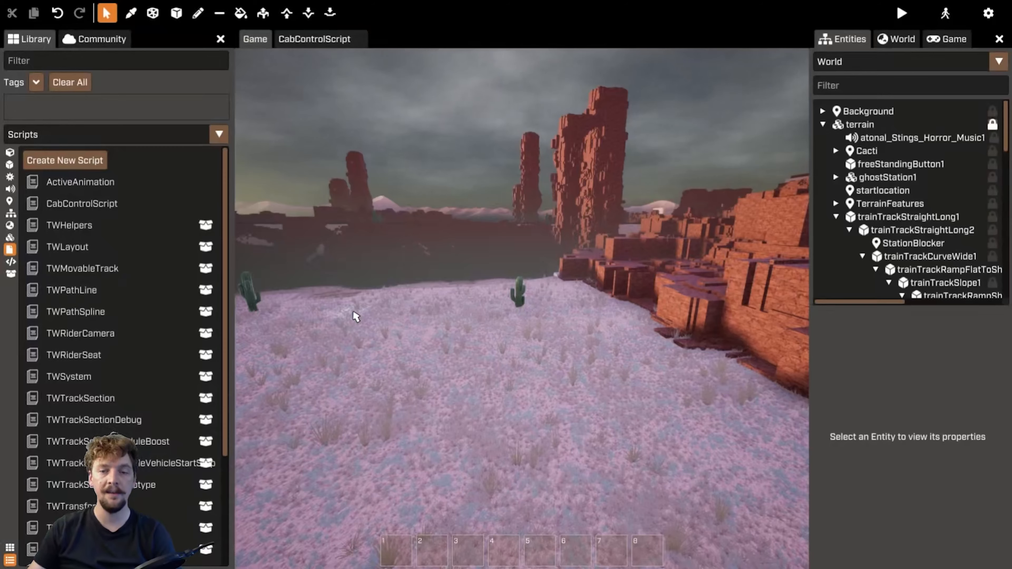
{"action": "right_click_drag", "start_coordinate": [477, 271], "coordinate": [411, 291]}
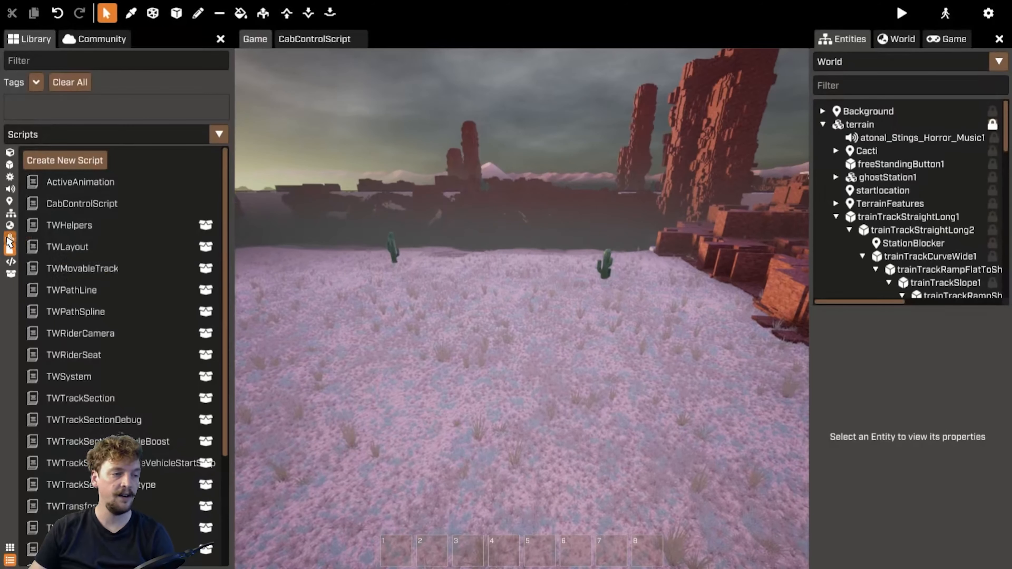
{"action": "left_click", "coordinate": [10, 201]}
{"action": "left_click", "coordinate": [115, 333]}
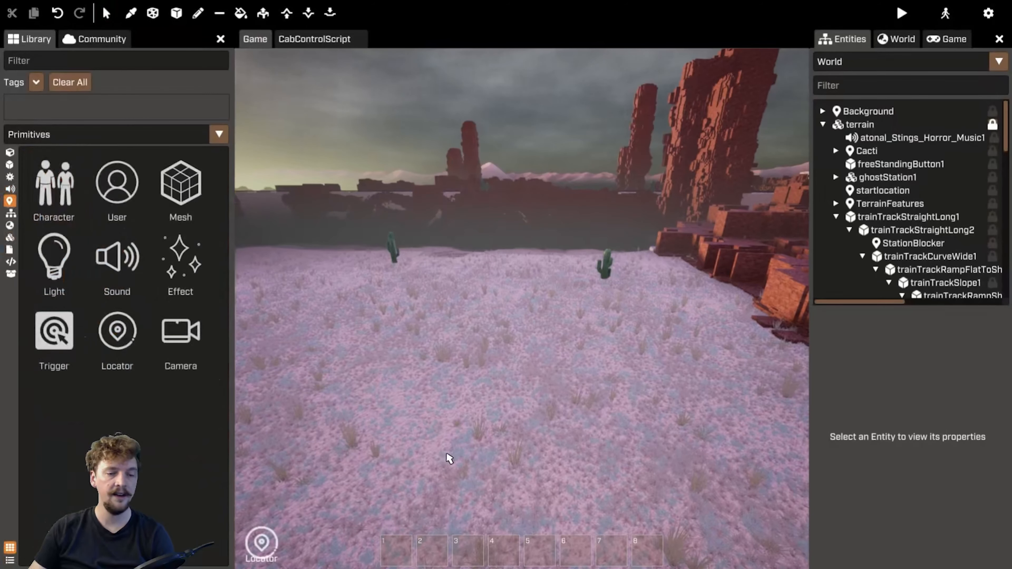
{"action": "left_click", "coordinate": [448, 457]}
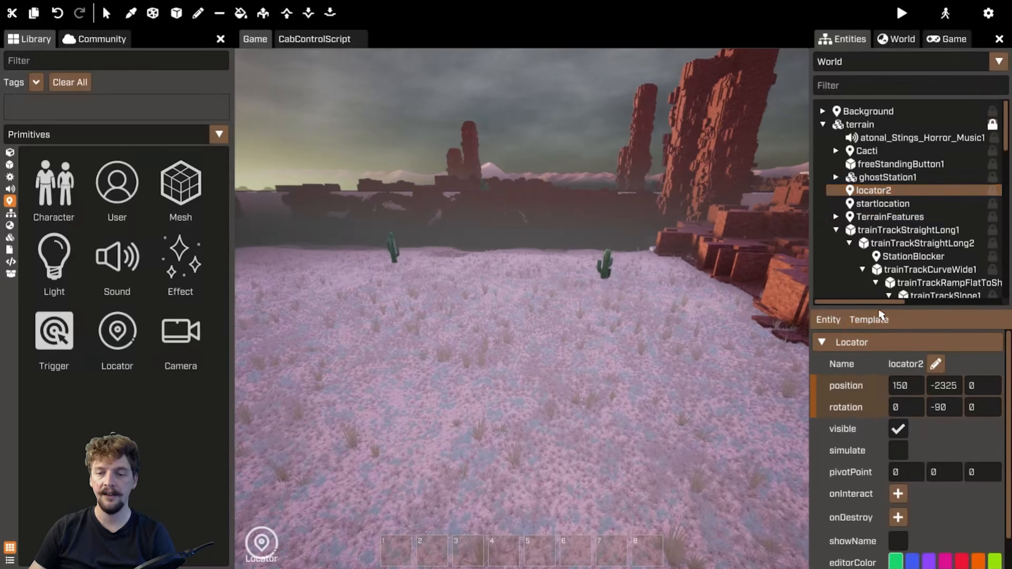
{"action": "left_click", "coordinate": [881, 319]}
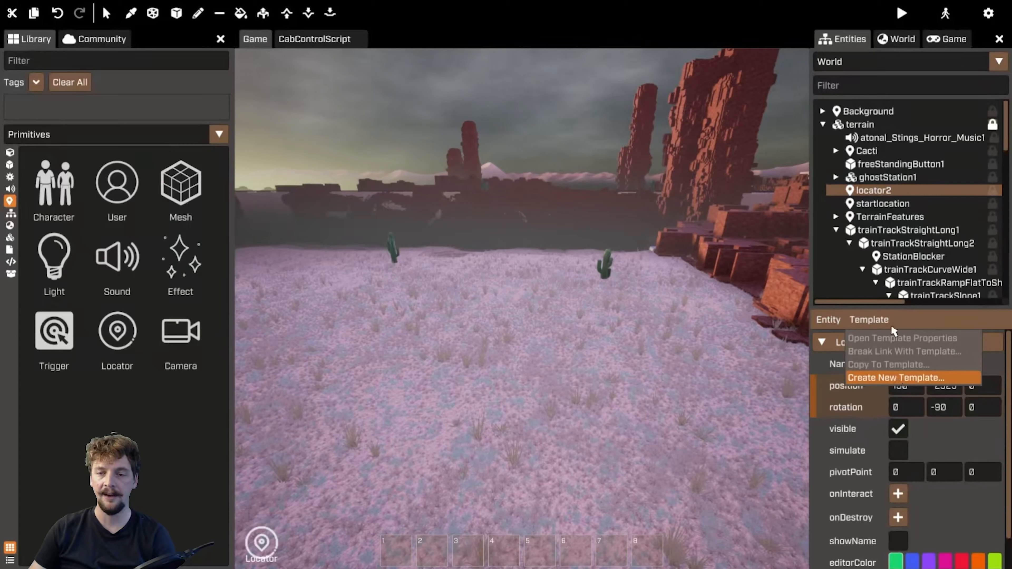
{"action": "left_click", "coordinate": [892, 191]}
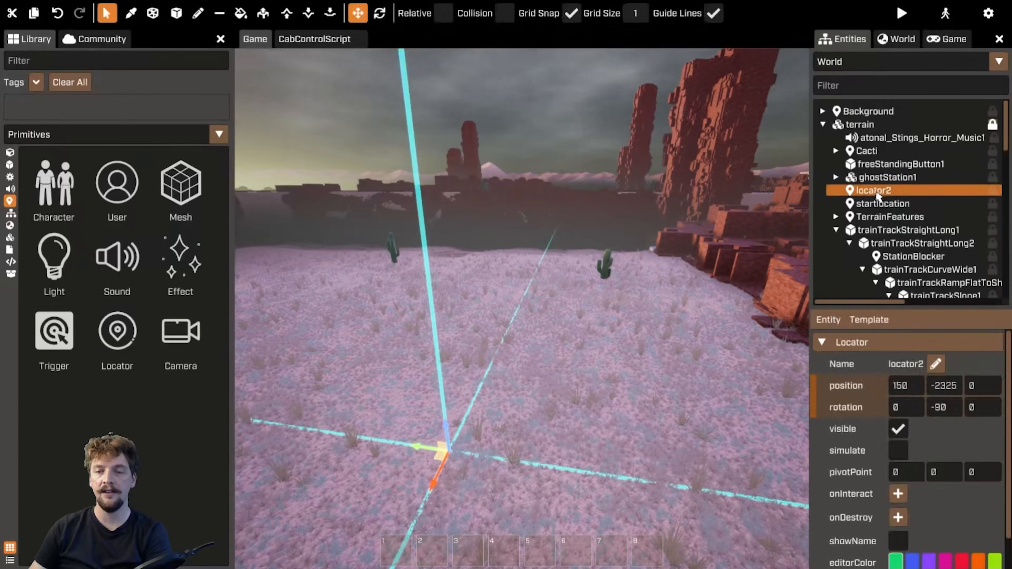
{"action": "key", "text": "Delete"}
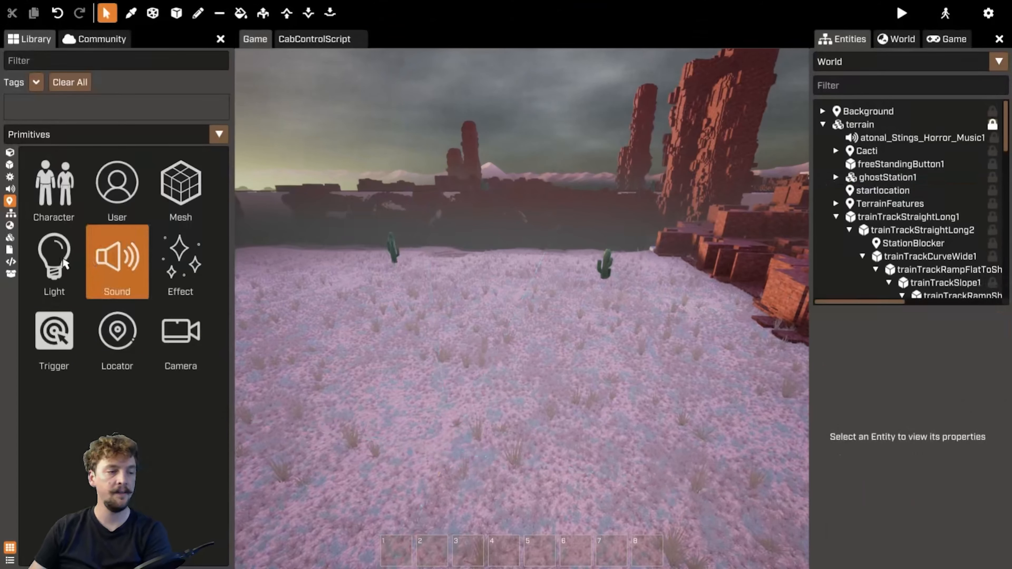
Locate the CabControlsTemplate in the library's templates list
{"action": "left_click", "coordinate": [11, 214]}
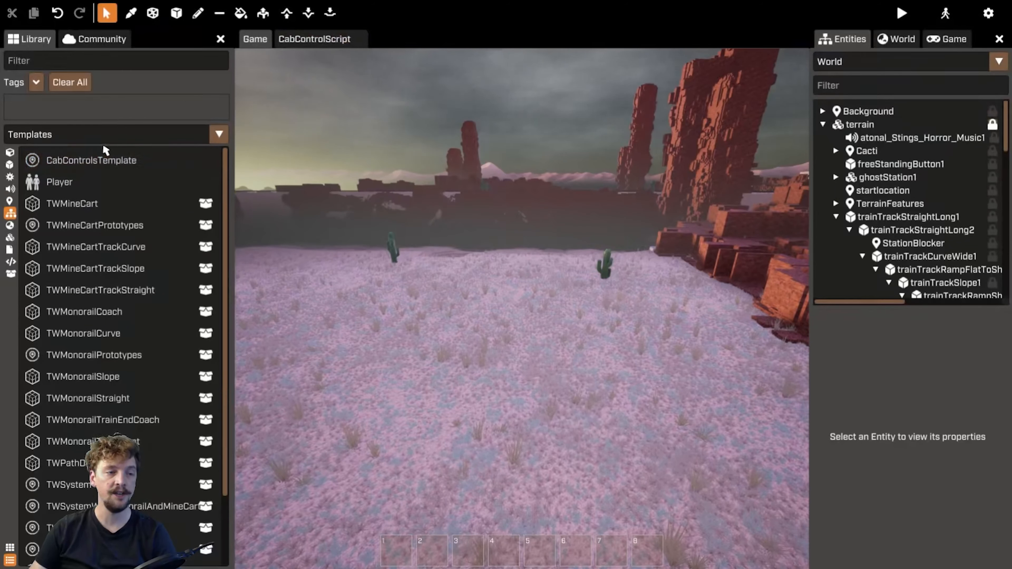
{"action": "left_click", "coordinate": [318, 39]}
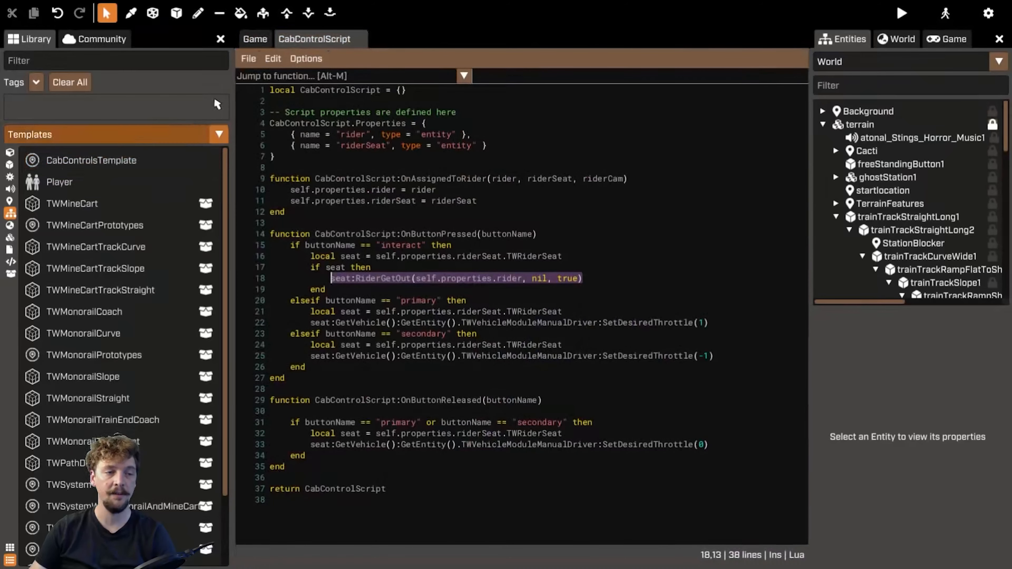
{"action": "left_click", "coordinate": [257, 40]}
{"action": "left_click", "coordinate": [144, 160]}
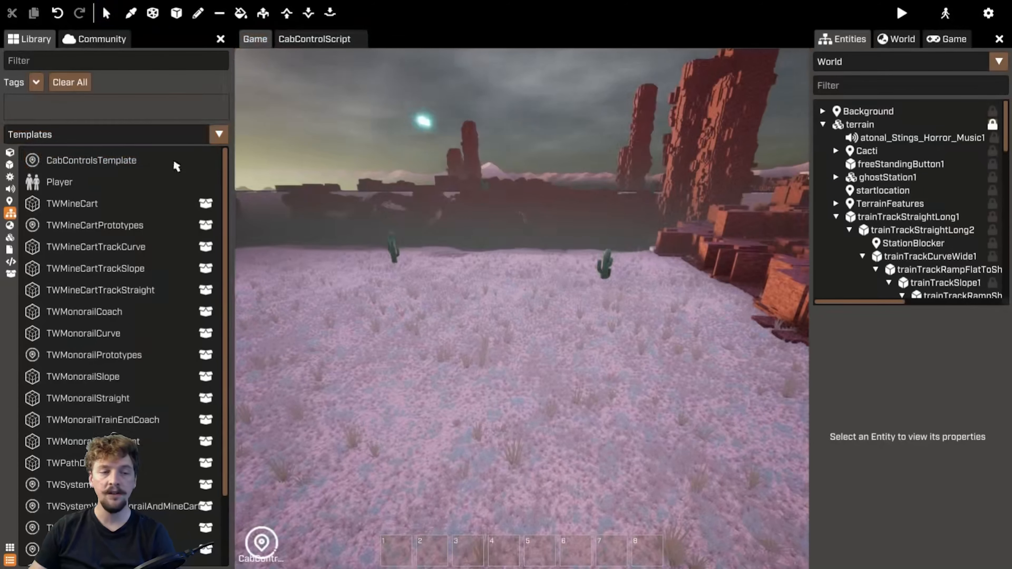
{"action": "right_click_drag", "start_coordinate": [433, 167], "coordinate": [714, 199]}
{"action": "key", "text": "Escape"}
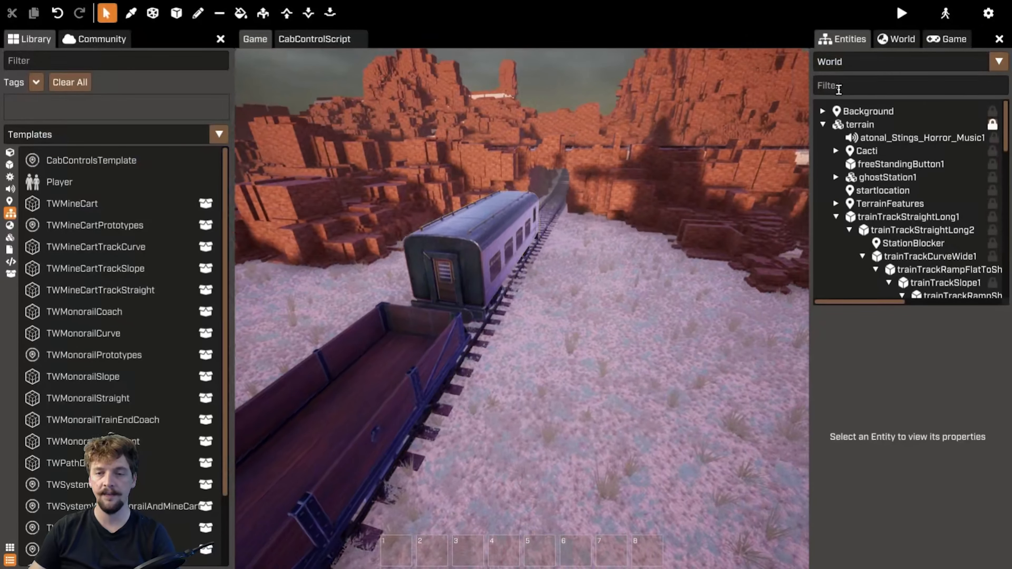
Filter the entities for "seat" and select the coach's RiderSeat to inspect its TWRiderSeat properties
{"action": "type", "text": "playe"}
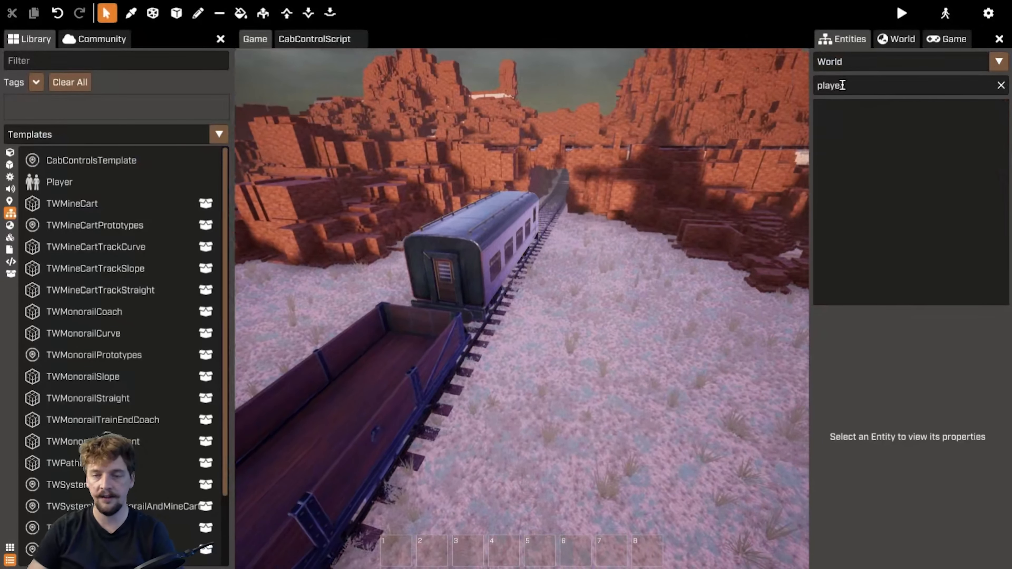
{"action": "type", "text": "seat"}
{"action": "double_click", "coordinate": [892, 178]}
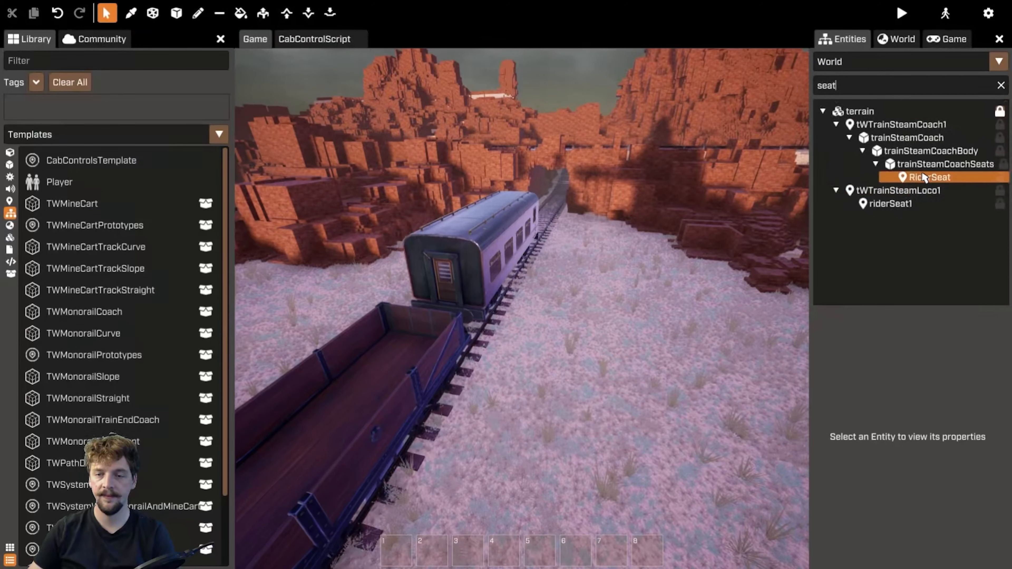
{"action": "scroll", "coordinate": [888, 367], "scroll_direction": "down", "scroll_amount": 5}
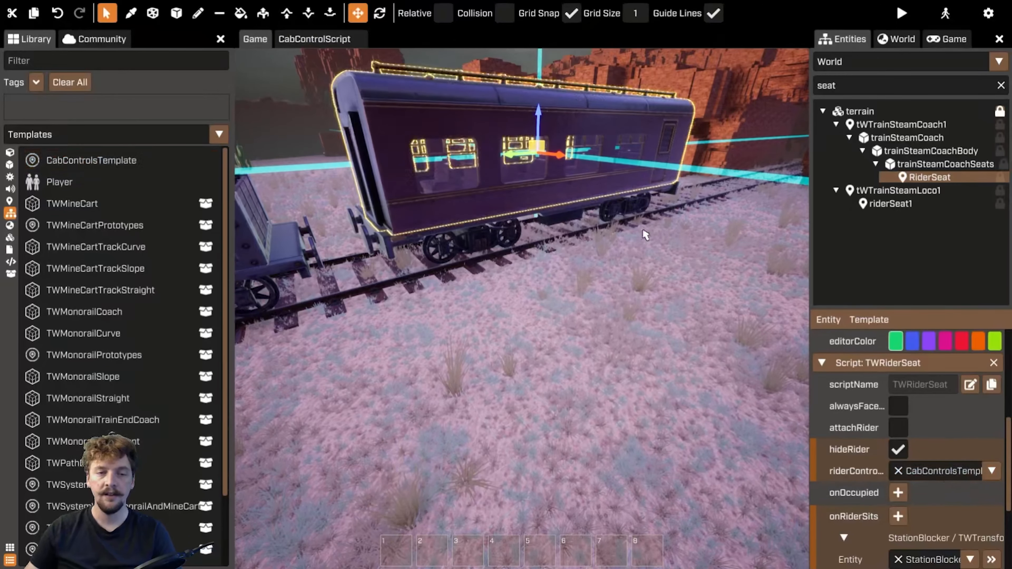
{"action": "right_click_drag", "start_coordinate": [645, 235], "coordinate": [599, 165]}
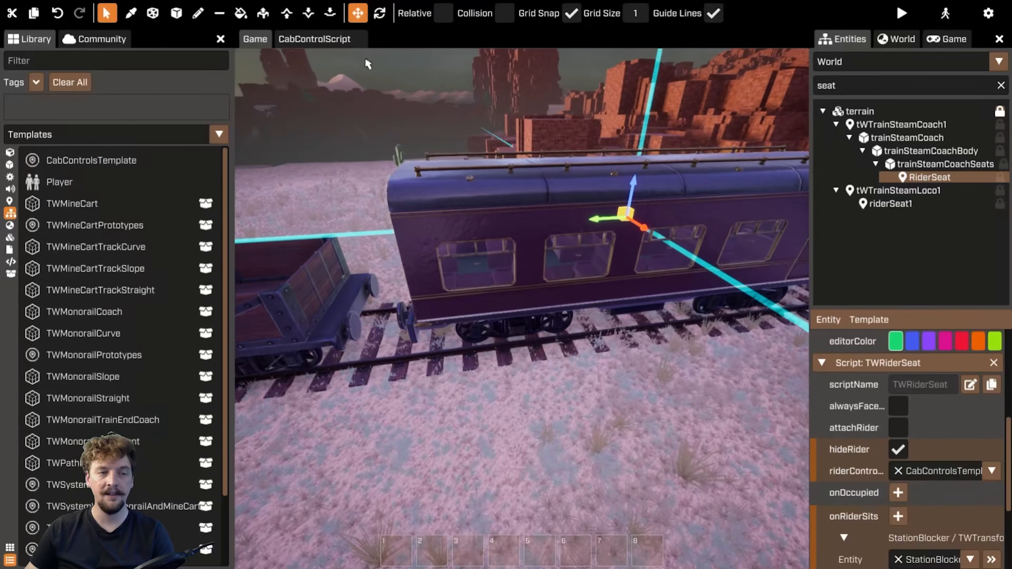
Highlight the interact branch with its RiderGetOut call in CabControlScript and return to the game view
{"action": "left_click", "coordinate": [327, 40]}
{"action": "left_click", "coordinate": [442, 291]}
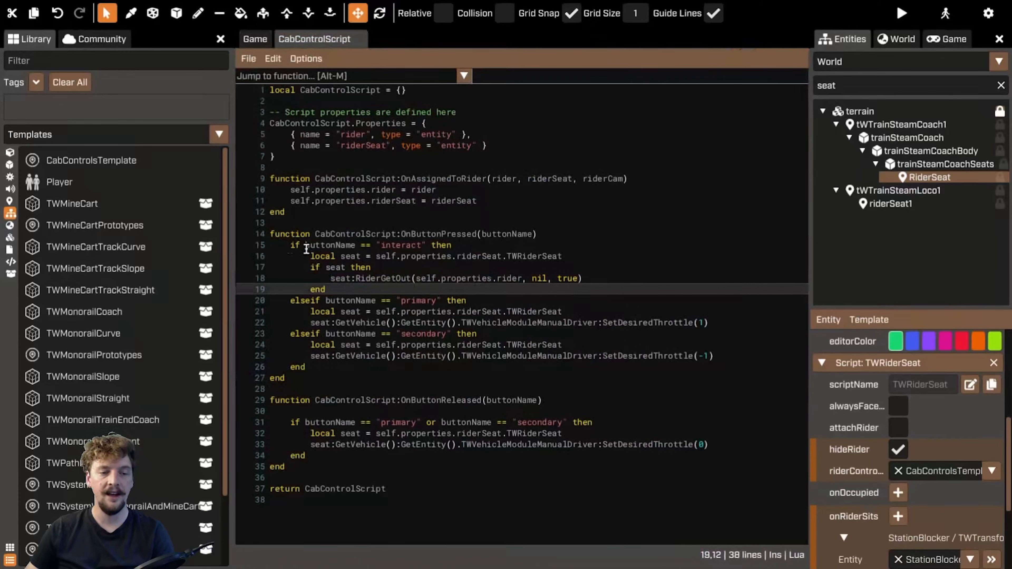
{"action": "left_click_drag", "start_coordinate": [306, 250], "coordinate": [542, 285]}
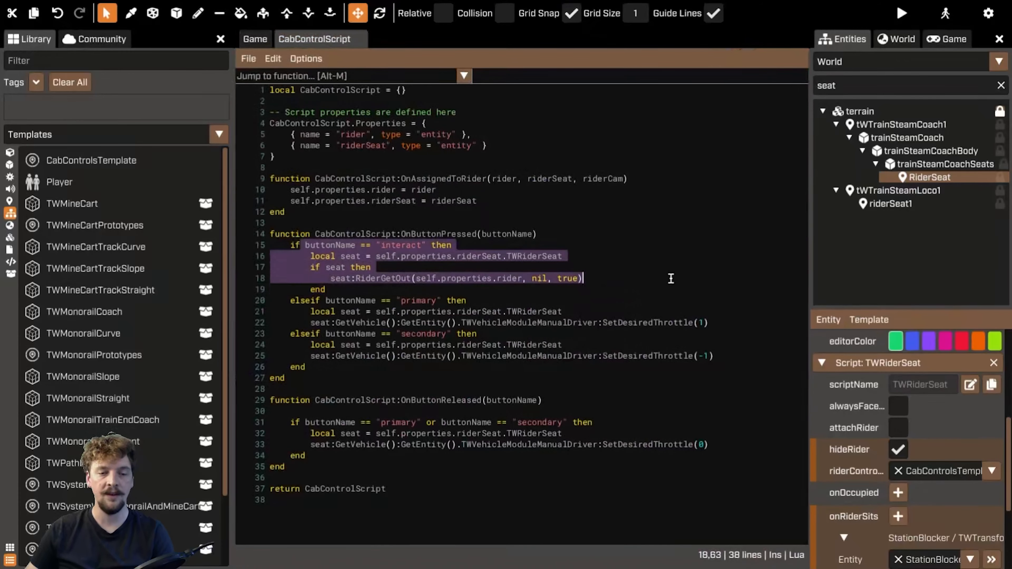
{"action": "left_click", "coordinate": [689, 275]}
{"action": "left_click", "coordinate": [259, 42]}
Examine the RiderSeat's canDisembarkAnywhere option and fly the camera toward the station
{"action": "scroll", "coordinate": [948, 386], "scroll_direction": "down", "scroll_amount": 4}
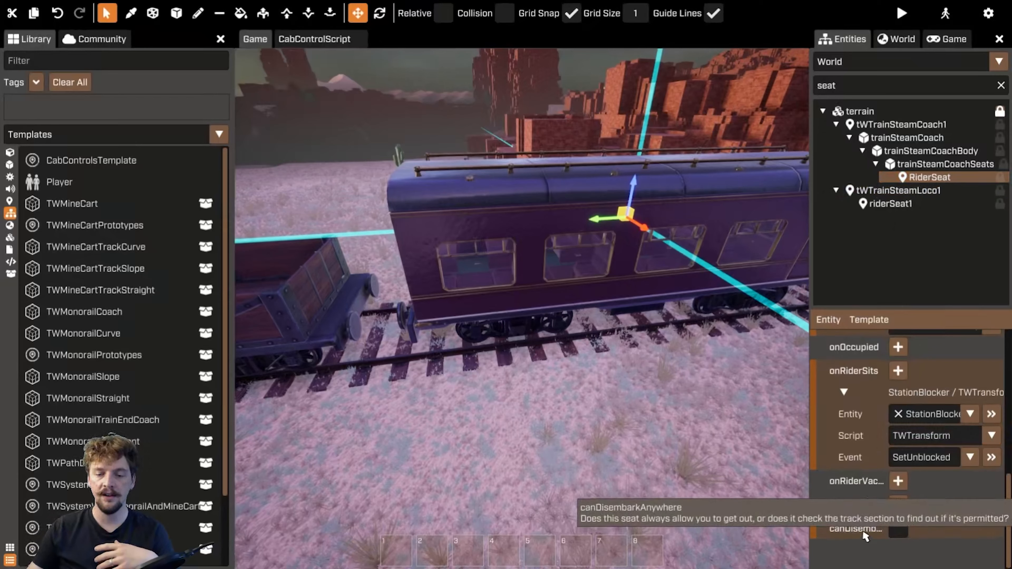
{"action": "left_click", "coordinate": [902, 530]}
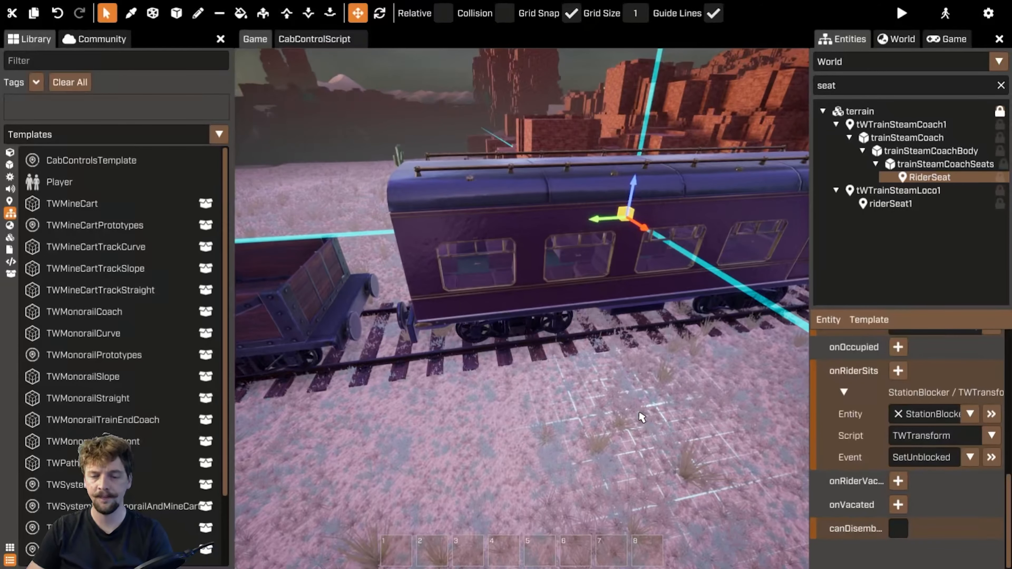
{"action": "key", "text": "w"}
{"action": "right_click_drag", "start_coordinate": [664, 385], "coordinate": [717, 395], "text": "shift"}
{"action": "key", "text": "w"}
{"action": "key", "text": "s"}
{"action": "right_click_drag", "start_coordinate": [637, 399], "coordinate": [622, 389]}
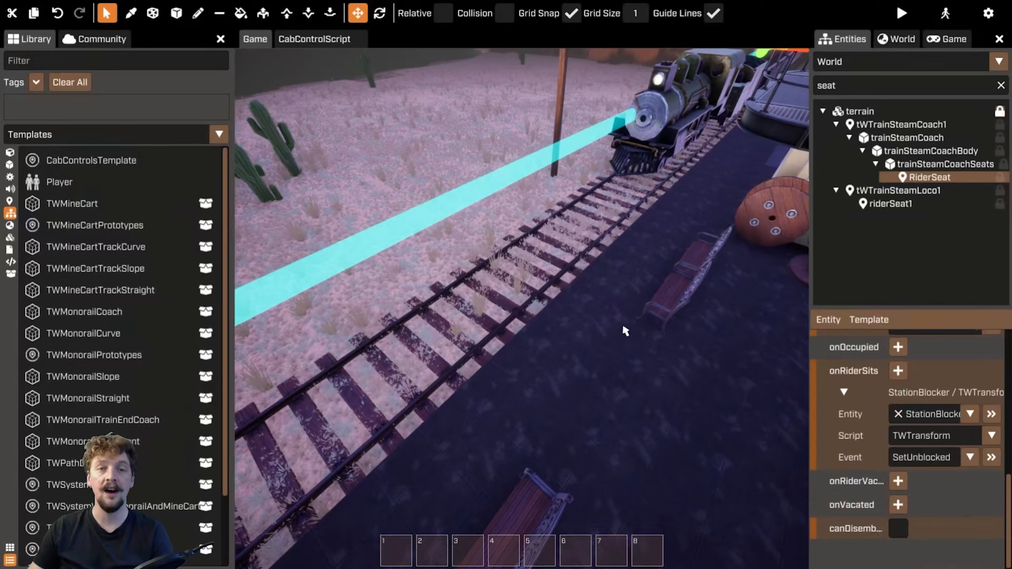
Select the station's track section and review its TWTrackSection allowDisembarkation setting
{"action": "right_click_drag", "start_coordinate": [625, 331], "coordinate": [590, 181]}
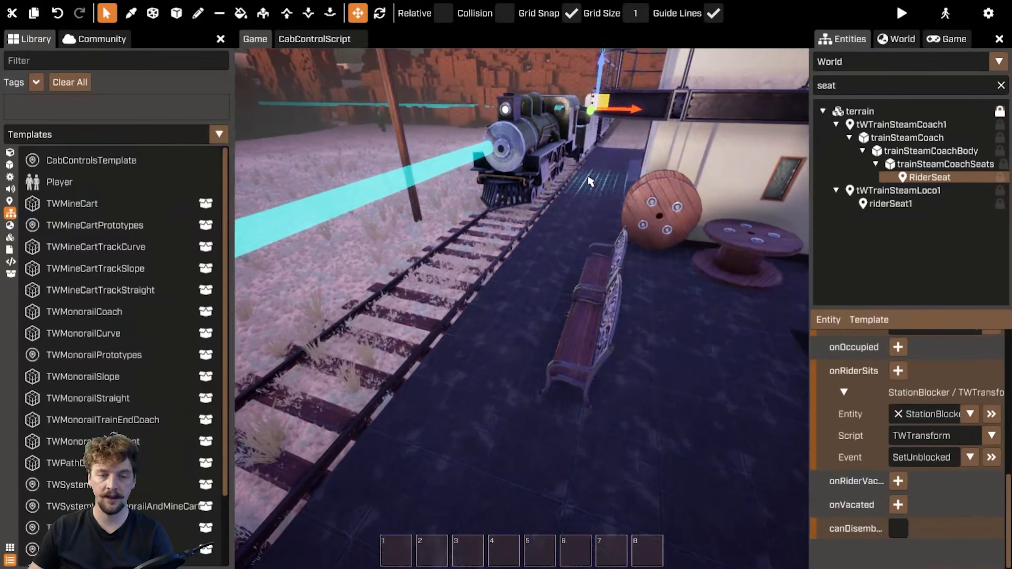
{"action": "left_click", "coordinate": [554, 201]}
{"action": "right_click_drag", "start_coordinate": [572, 306], "coordinate": [394, 293]}
{"action": "key", "text": "g"}
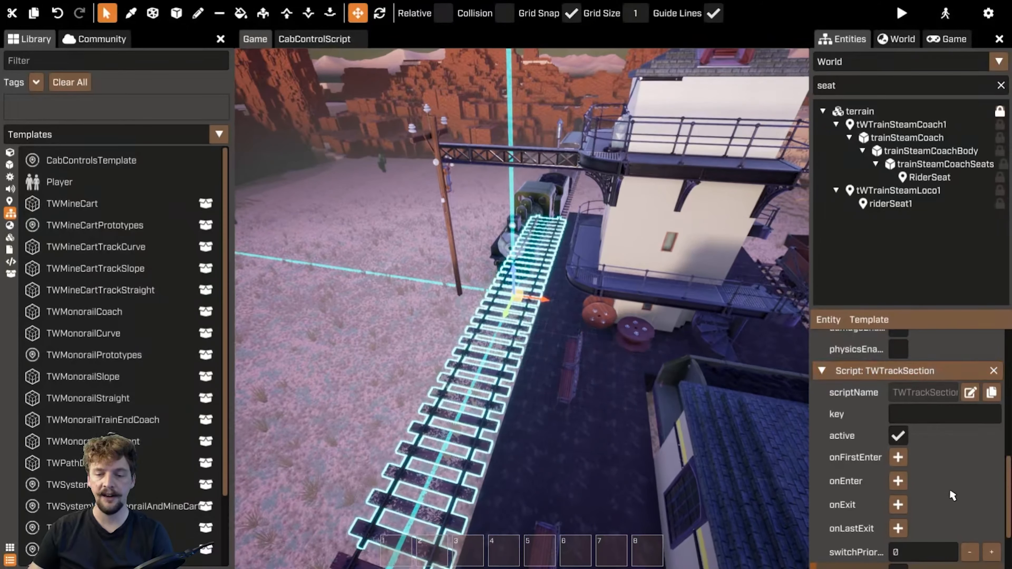
{"action": "scroll", "coordinate": [942, 481], "scroll_direction": "down", "scroll_amount": 2}
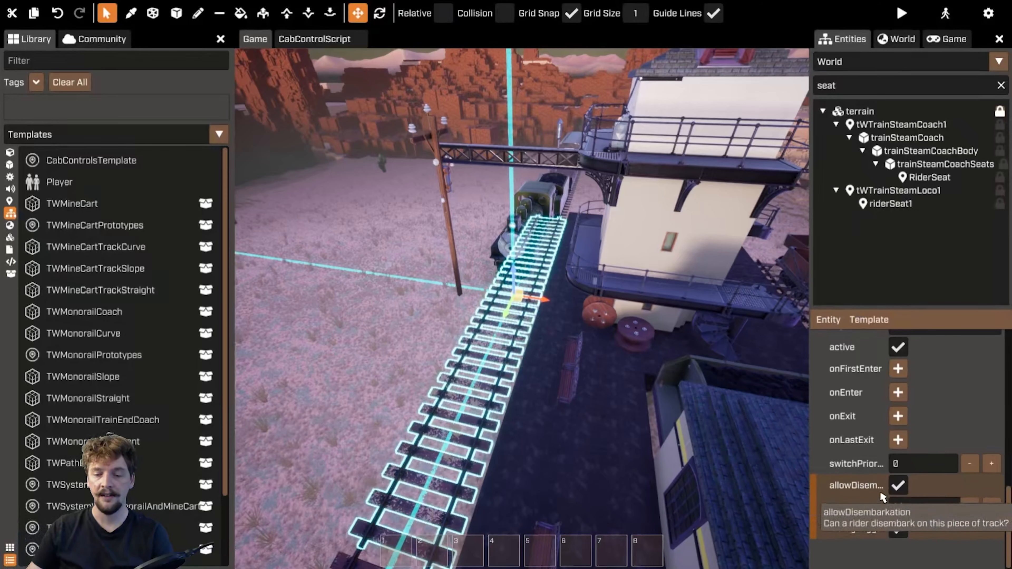
{"action": "mouse_move", "coordinate": [865, 486]}
Follow the station track section's disembarkation locator to the startlocation beside the platform
{"action": "left_click", "coordinate": [992, 507]}
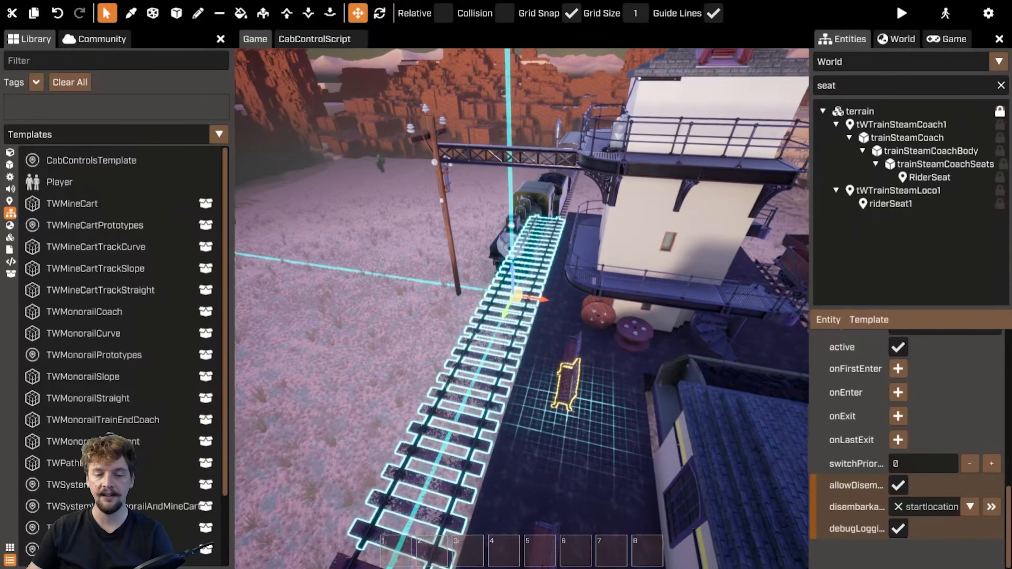
{"action": "left_click", "coordinate": [991, 507]}
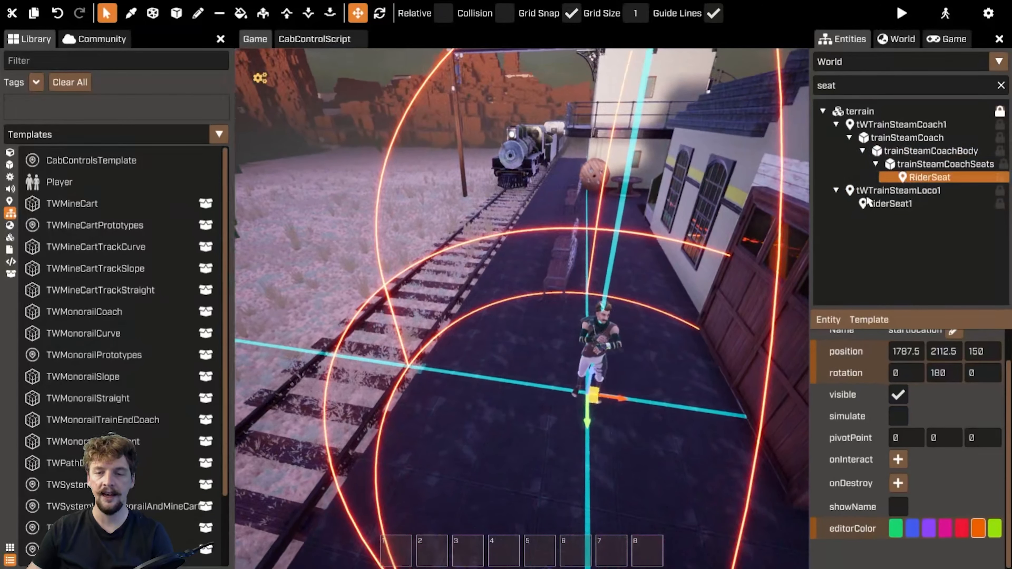
{"action": "left_click", "coordinate": [461, 276]}
{"action": "scroll", "coordinate": [949, 515], "scroll_direction": "down", "scroll_amount": 12}
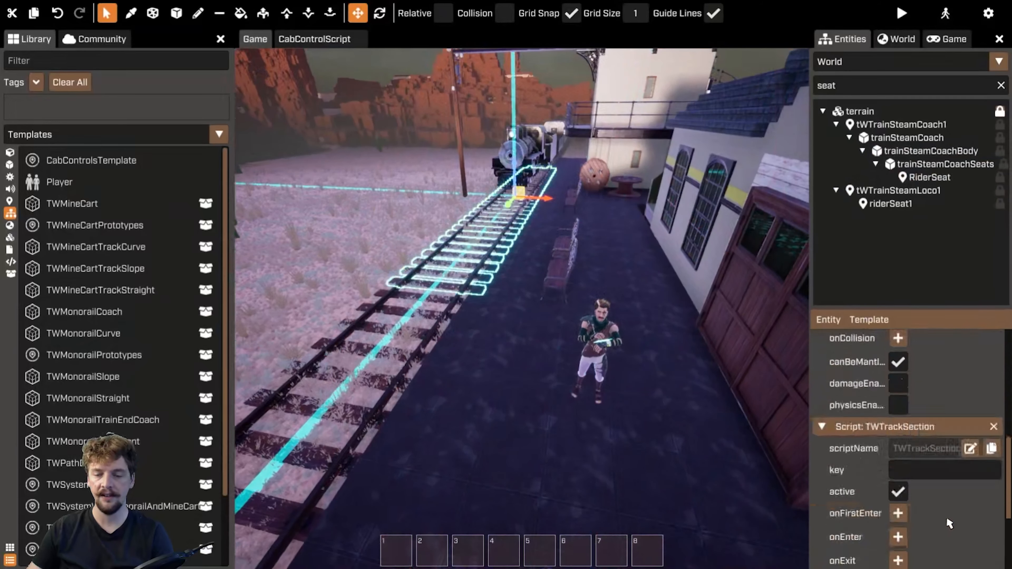
{"action": "mouse_move", "coordinate": [848, 516]}
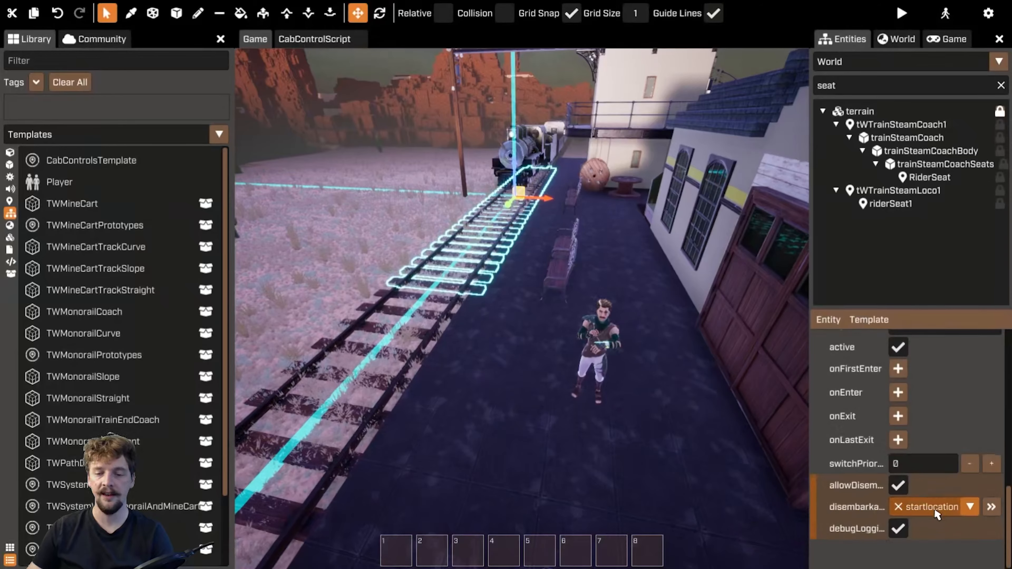
{"action": "left_click", "coordinate": [991, 507]}
{"action": "right_click_drag", "start_coordinate": [557, 276], "coordinate": [557, 276]}
{"action": "key", "text": "a"}
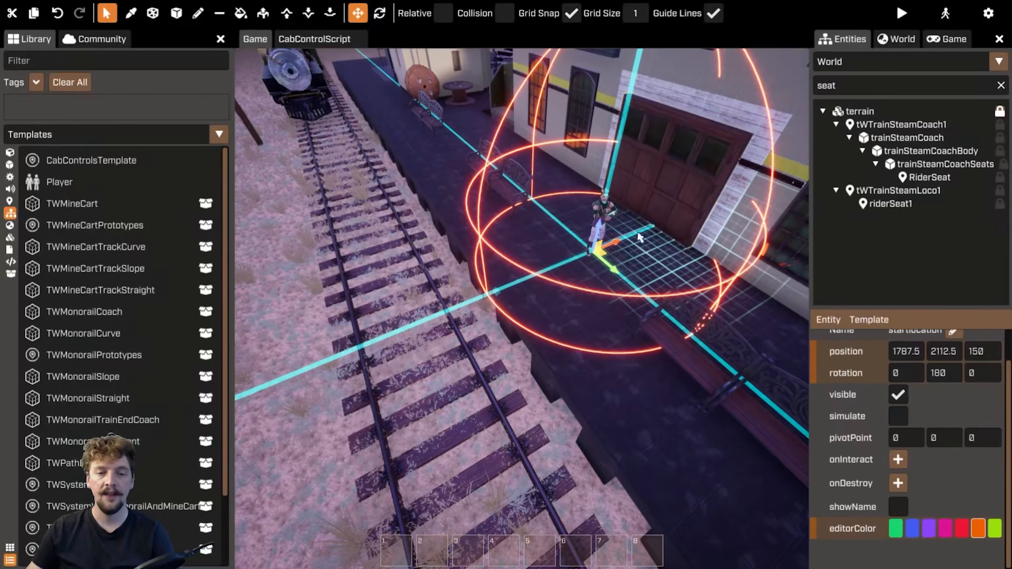
{"action": "right_click_drag", "start_coordinate": [674, 275], "coordinate": [759, 271]}
Select the coach's RiderSeat and view it on the train
{"action": "key", "text": "shift+w"}
{"action": "key", "text": "shift+s"}
{"action": "key", "text": "shift+w"}
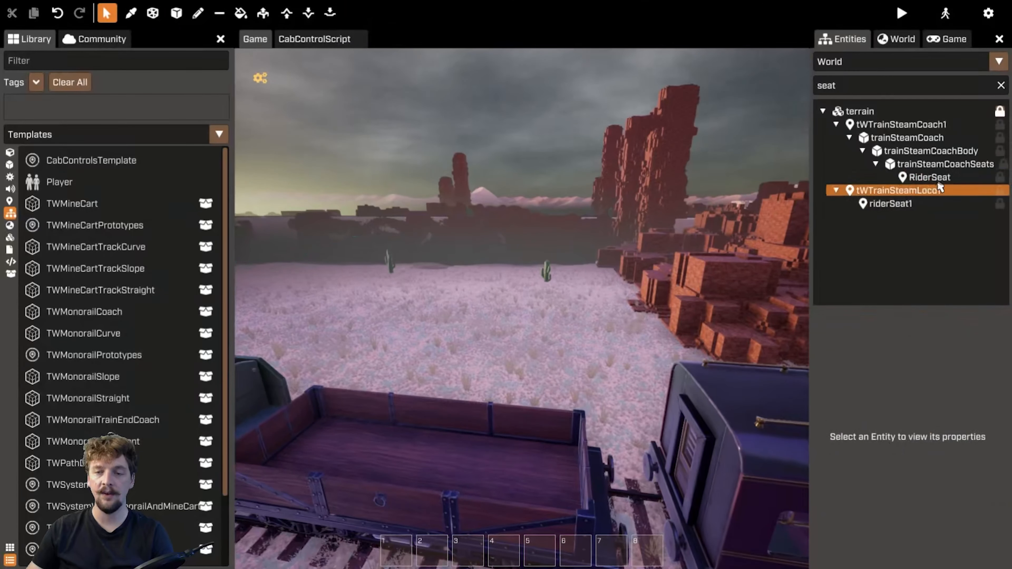
{"action": "left_click", "coordinate": [929, 177]}
{"action": "key", "text": "shift+s"}
{"action": "key", "text": "shift+a"}
{"action": "right_click_drag", "start_coordinate": [530, 343], "coordinate": [538, 367]}
{"action": "key", "text": "shift+w"}
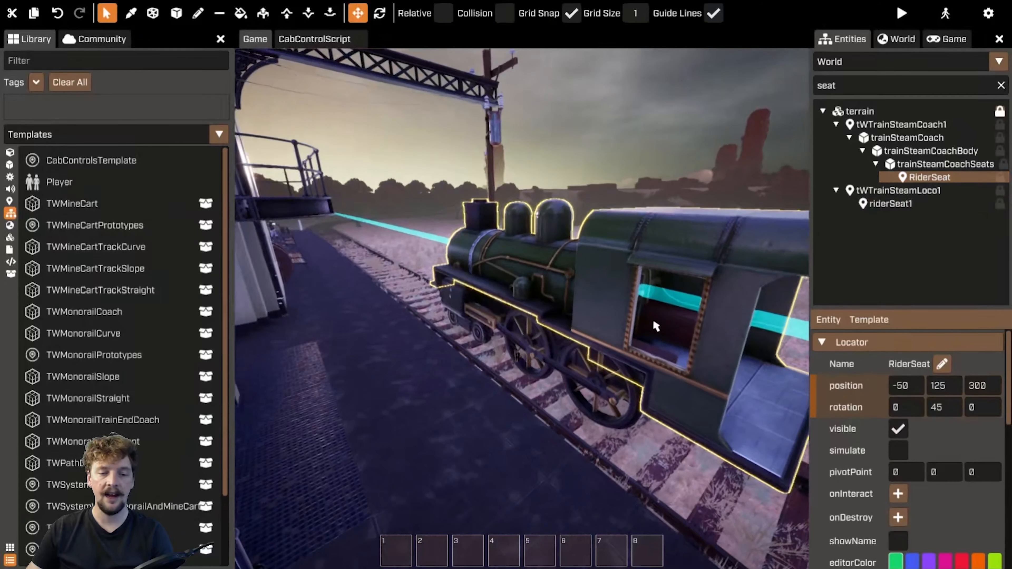
Select the locomotive's riderSeat1 and review its rider control template and onRiderSits events
{"action": "left_click", "coordinate": [913, 204]}
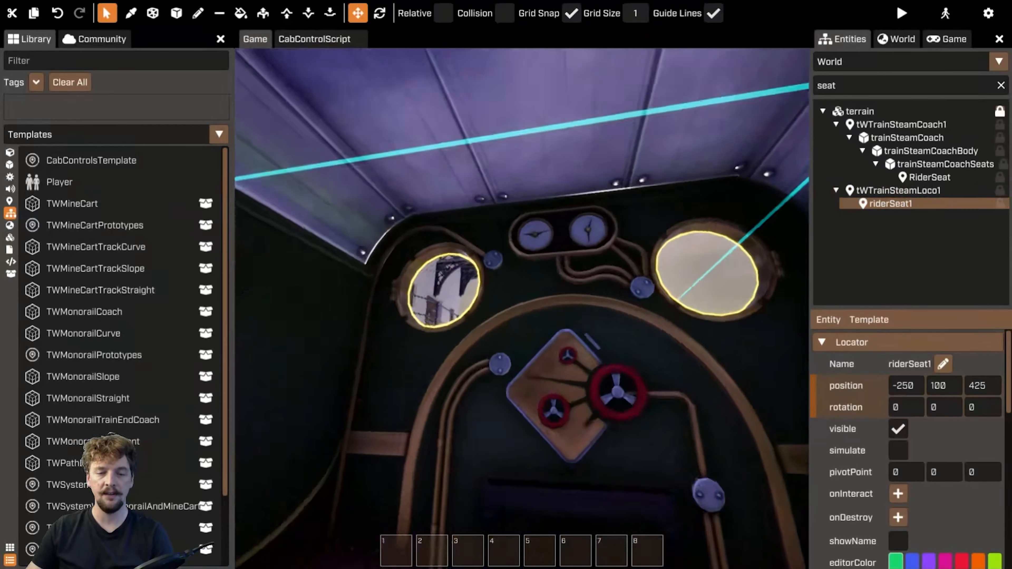
{"action": "right_click_drag", "start_coordinate": [522, 309], "coordinate": [678, 303]}
{"action": "key", "text": "s"}
{"action": "key", "text": "a"}
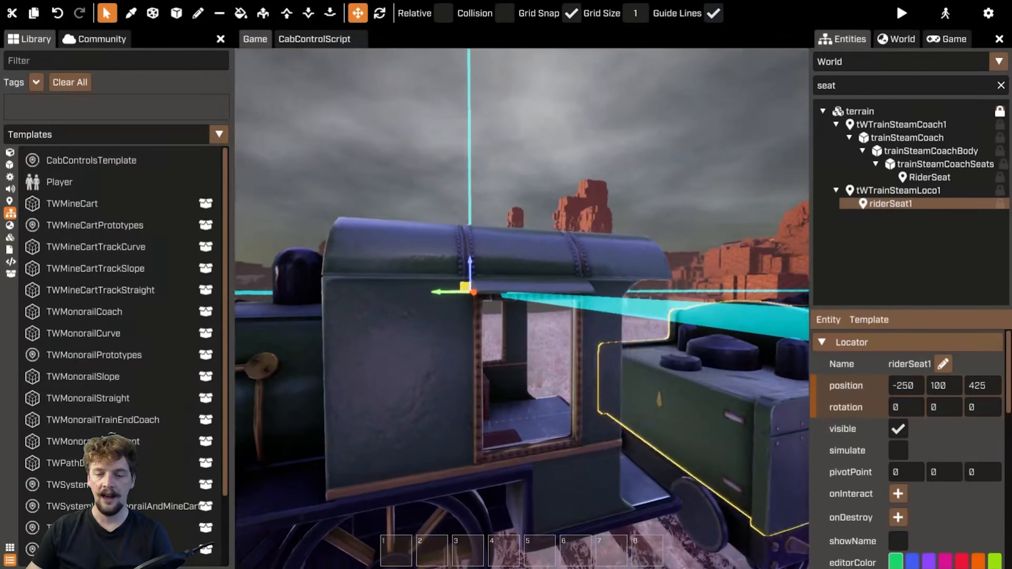
{"action": "scroll", "coordinate": [952, 494], "scroll_direction": "down", "scroll_amount": 10}
{"action": "scroll", "coordinate": [957, 478], "scroll_direction": "up", "scroll_amount": 10}
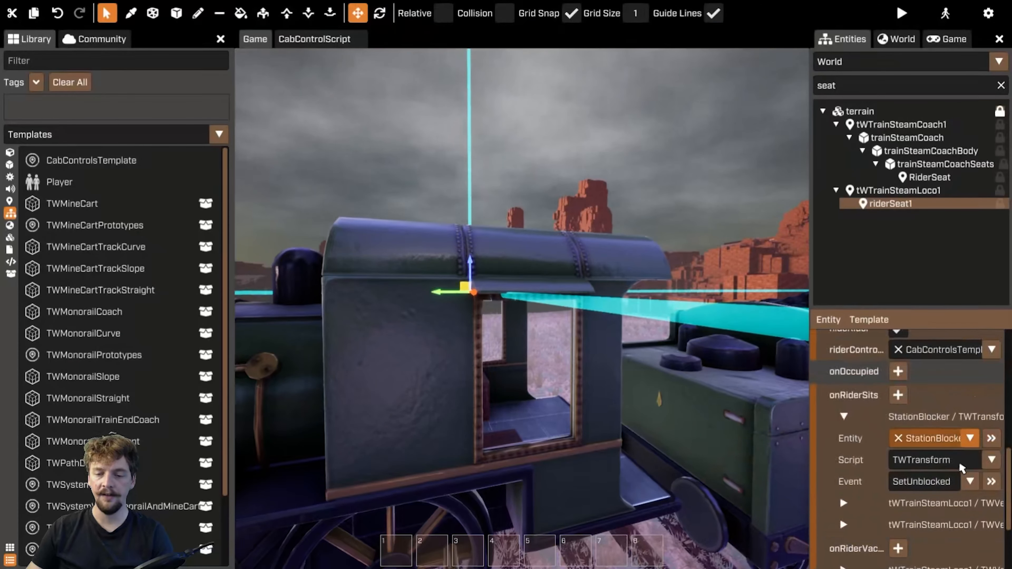
{"action": "scroll", "coordinate": [923, 497], "scroll_direction": "down", "scroll_amount": 3}
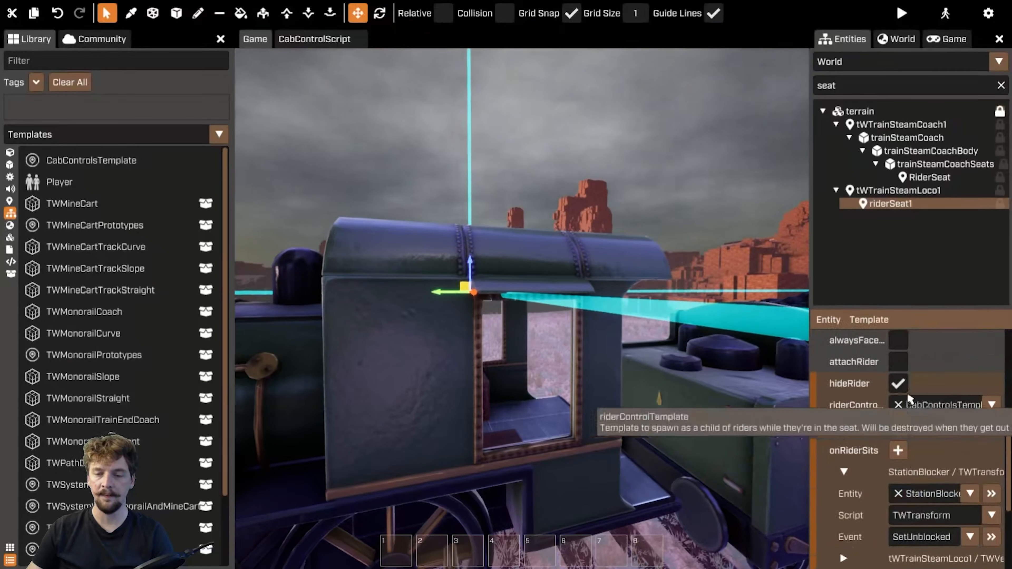
Expand riderSeat1's onRiderSits event entries to inspect their target entities, scripts and events
{"action": "scroll", "coordinate": [952, 399], "scroll_direction": "up", "scroll_amount": 3}
{"action": "scroll", "coordinate": [859, 449], "scroll_direction": "down", "scroll_amount": 4}
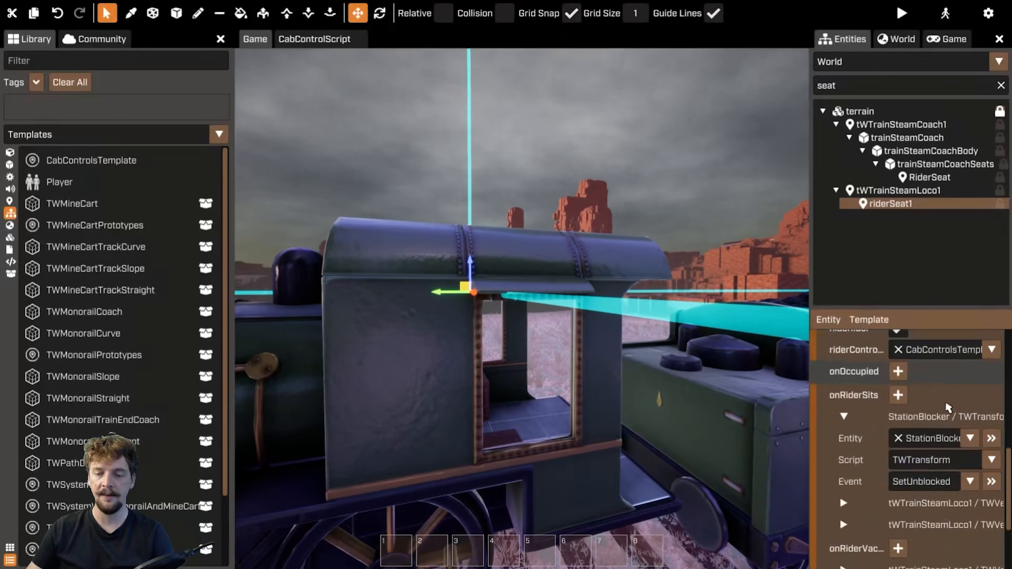
{"action": "left_click", "coordinate": [843, 418]}
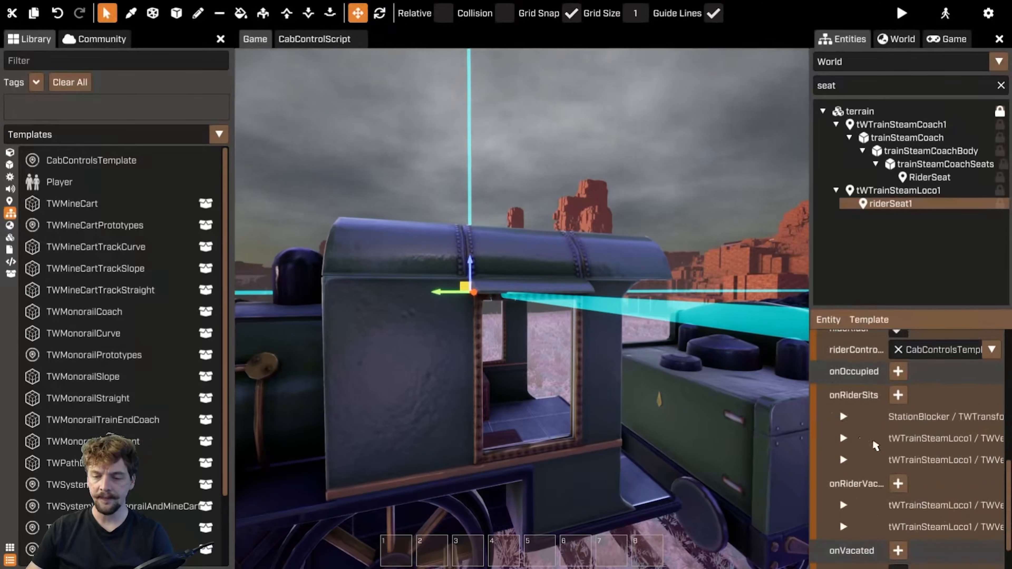
{"action": "left_click", "coordinate": [845, 438]}
{"action": "left_click", "coordinate": [844, 525]}
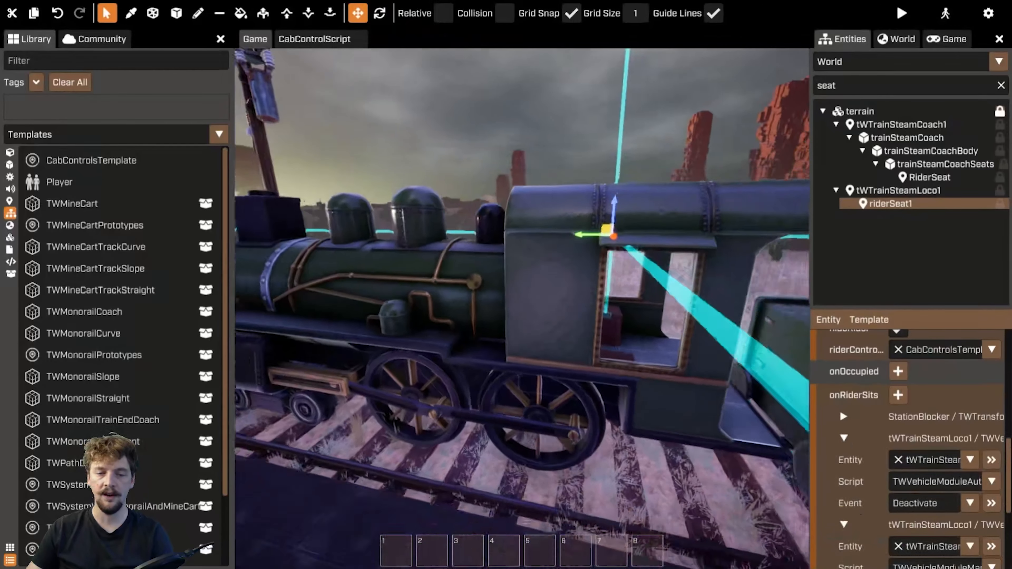
Select the locomotive tWTrainSteamLoco1 and review its TWVehicleModuleAutoDriver and TWVehicleModuleManualDriver script properties
{"action": "right_click_drag", "start_coordinate": [522, 310], "coordinate": [549, 310]}
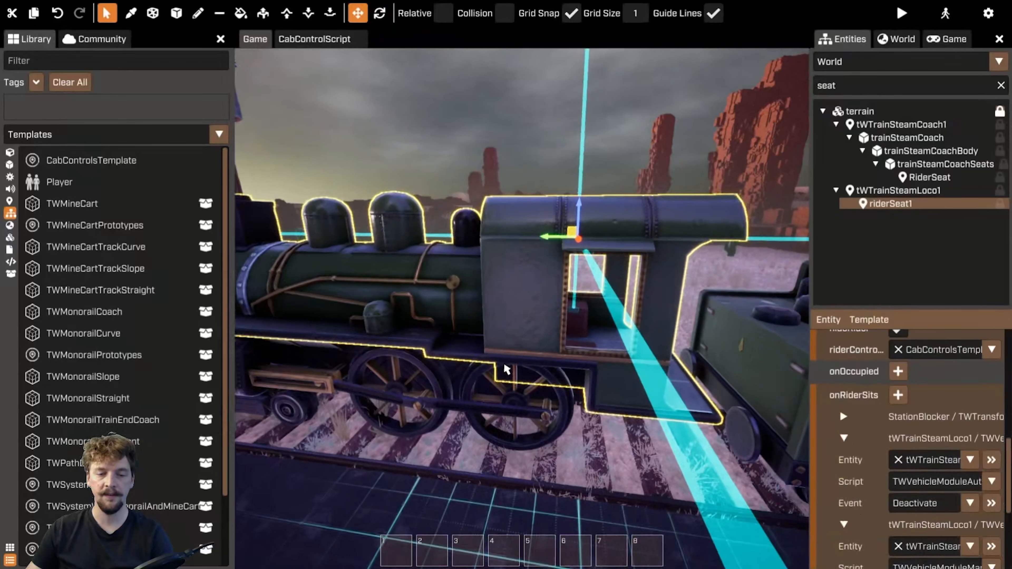
{"action": "left_click", "coordinate": [515, 381]}
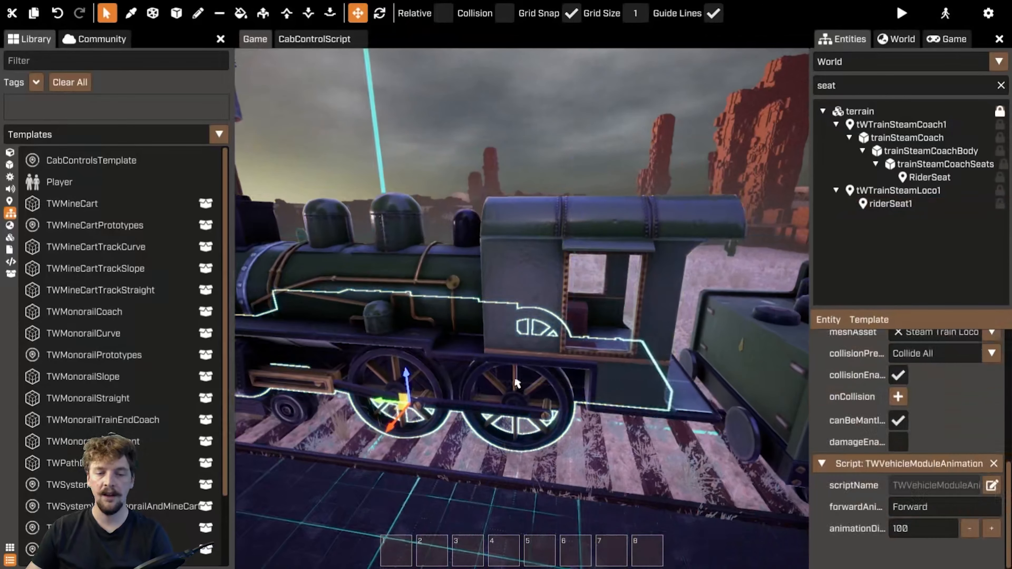
{"action": "left_click", "coordinate": [897, 190]}
{"action": "scroll", "coordinate": [918, 430], "scroll_direction": "down", "scroll_amount": 5}
{"action": "scroll", "coordinate": [918, 430], "scroll_direction": "down", "scroll_amount": 12}
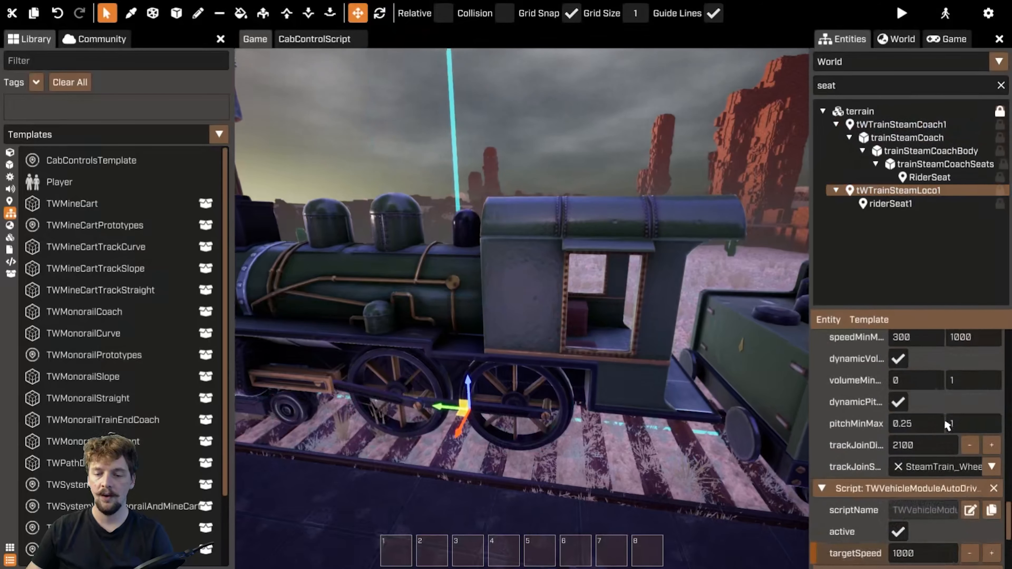
{"action": "scroll", "coordinate": [940, 407], "scroll_direction": "up", "scroll_amount": 2}
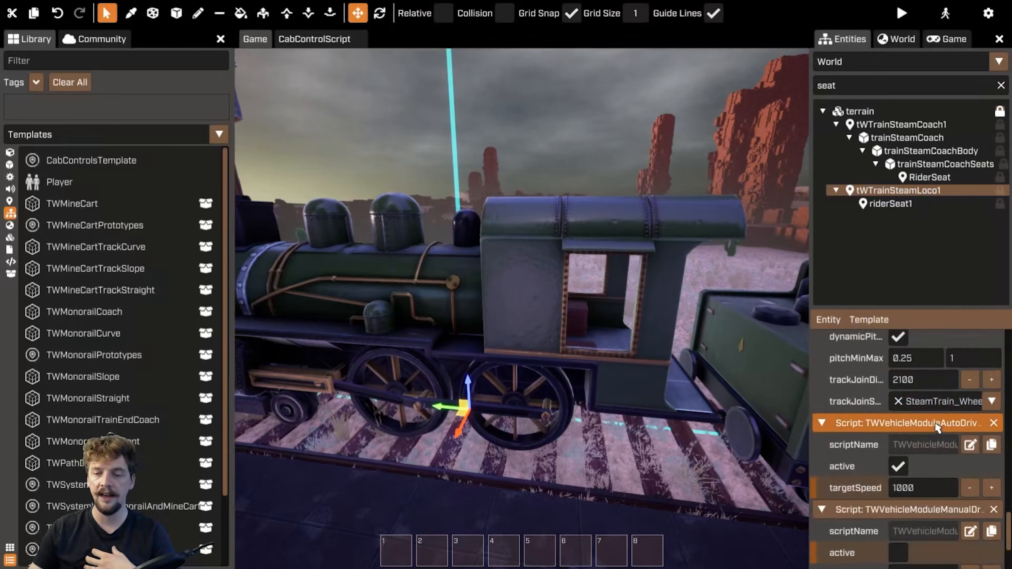
{"action": "scroll", "coordinate": [968, 426], "scroll_direction": "down", "scroll_amount": 2}
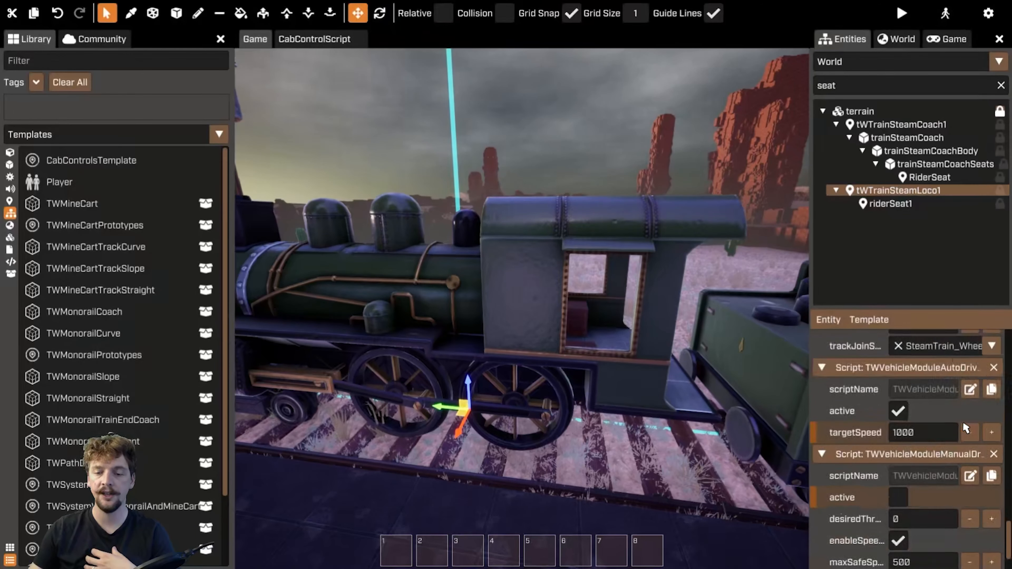
{"action": "scroll", "coordinate": [937, 426], "scroll_direction": "down", "scroll_amount": 2}
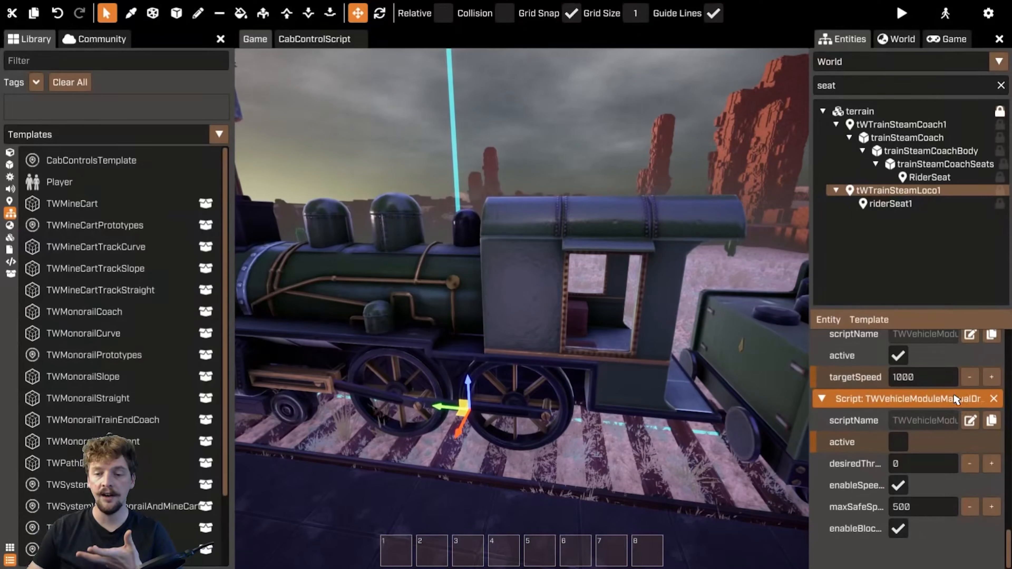
{"action": "scroll", "coordinate": [956, 423], "scroll_direction": "up", "scroll_amount": 2}
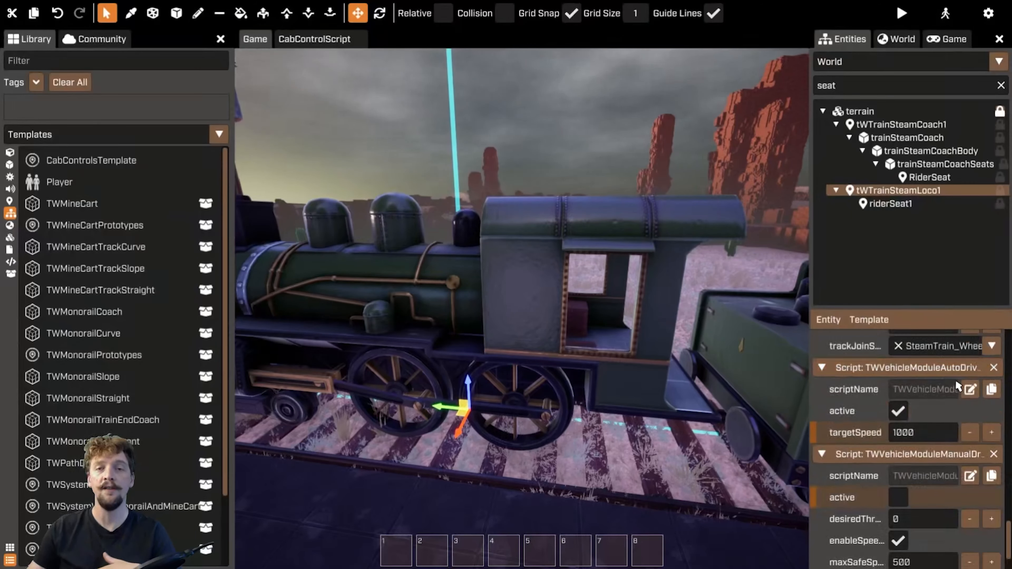
{"action": "scroll", "coordinate": [948, 381], "scroll_direction": "down", "scroll_amount": 2}
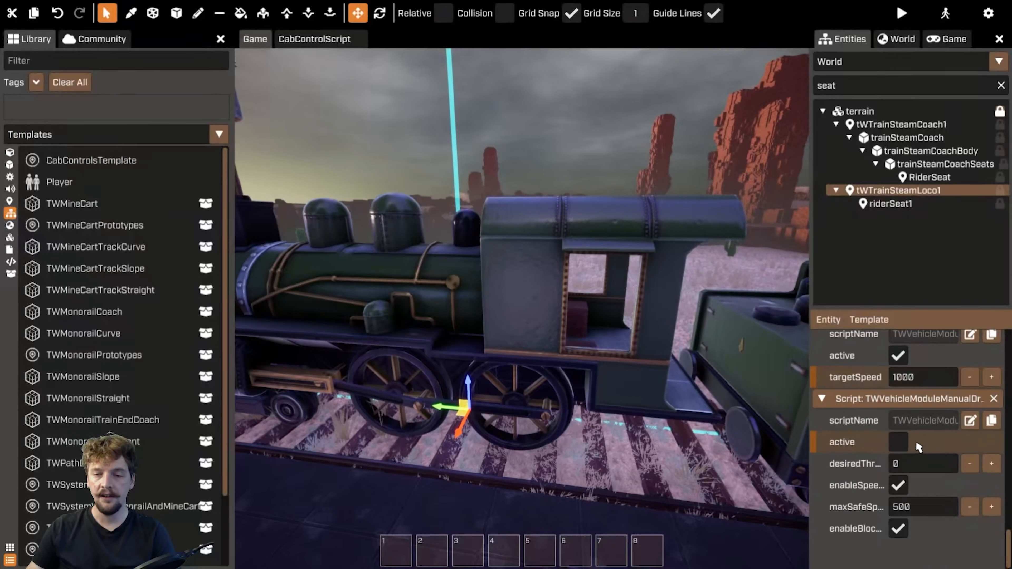
{"action": "scroll", "coordinate": [917, 446], "scroll_direction": "up", "scroll_amount": 6}
Reselect riderSeat1 and expand its onRiderSits and onRiderVacated entries to compare the Activate and Deactivate events
{"action": "left_click", "coordinate": [891, 203]}
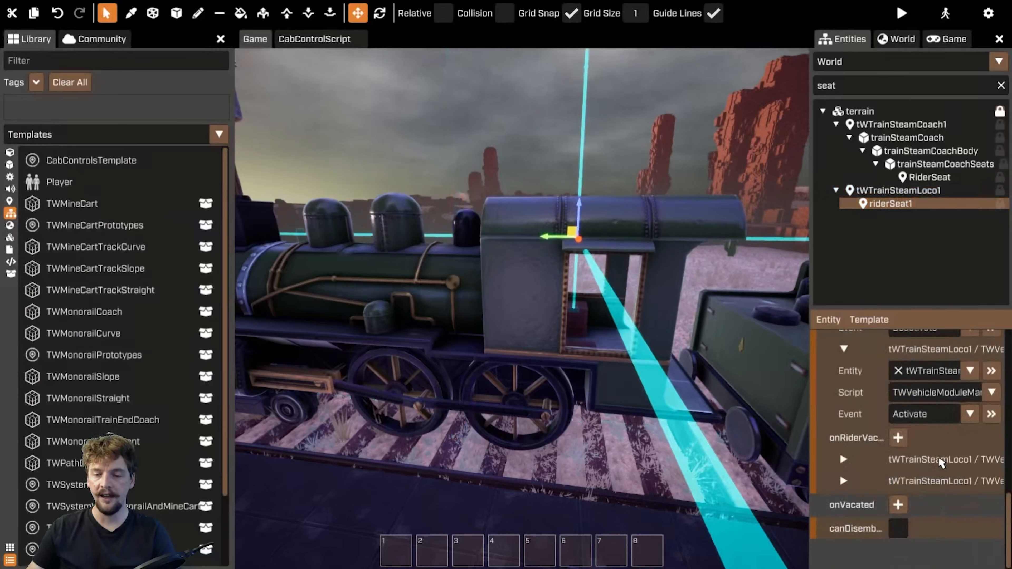
{"action": "scroll", "coordinate": [877, 411], "scroll_direction": "up", "scroll_amount": 6}
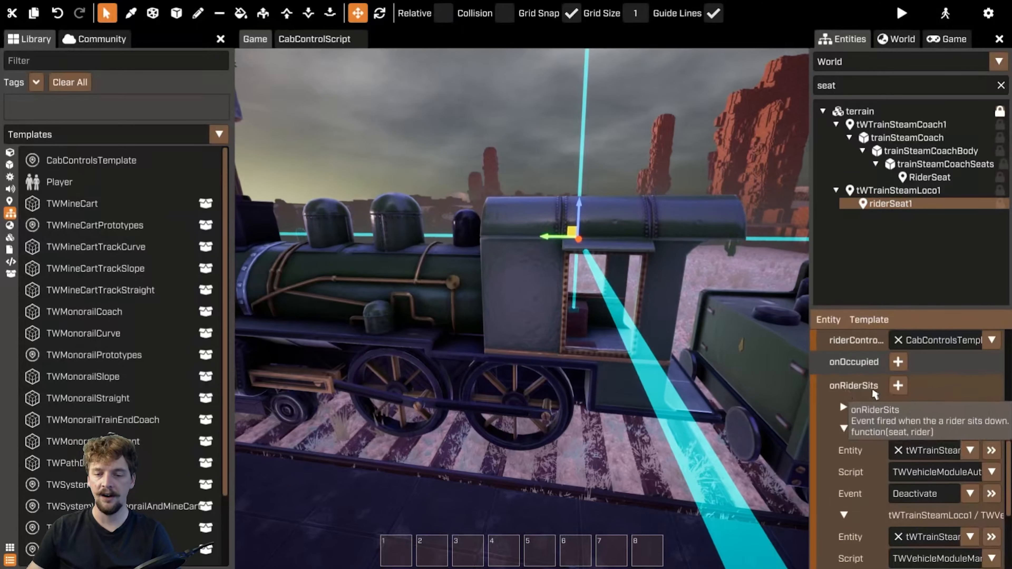
{"action": "scroll", "coordinate": [863, 410], "scroll_direction": "down", "scroll_amount": 2}
{"action": "left_click", "coordinate": [844, 374]}
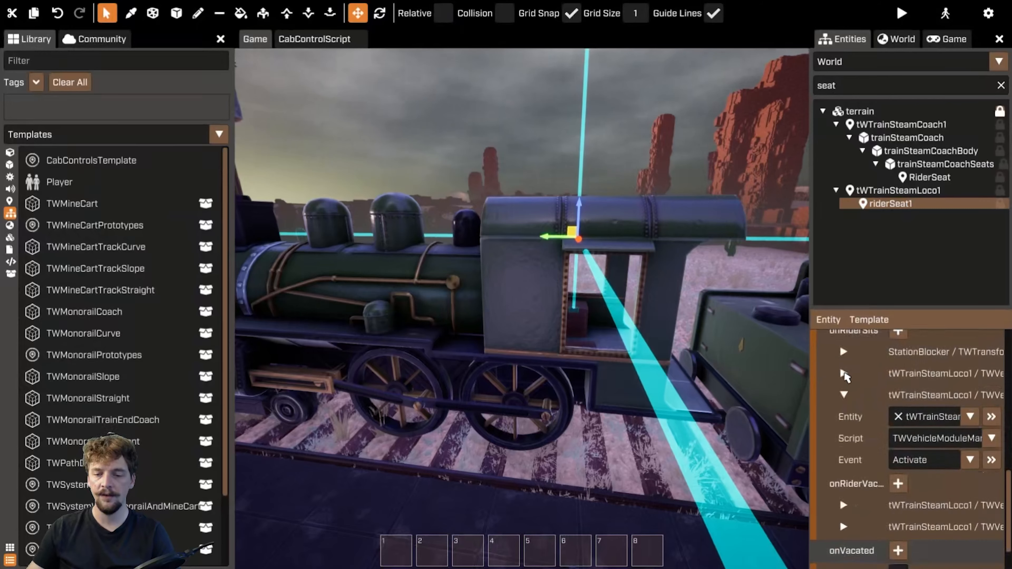
{"action": "left_click", "coordinate": [845, 395]}
{"action": "left_click", "coordinate": [845, 393]}
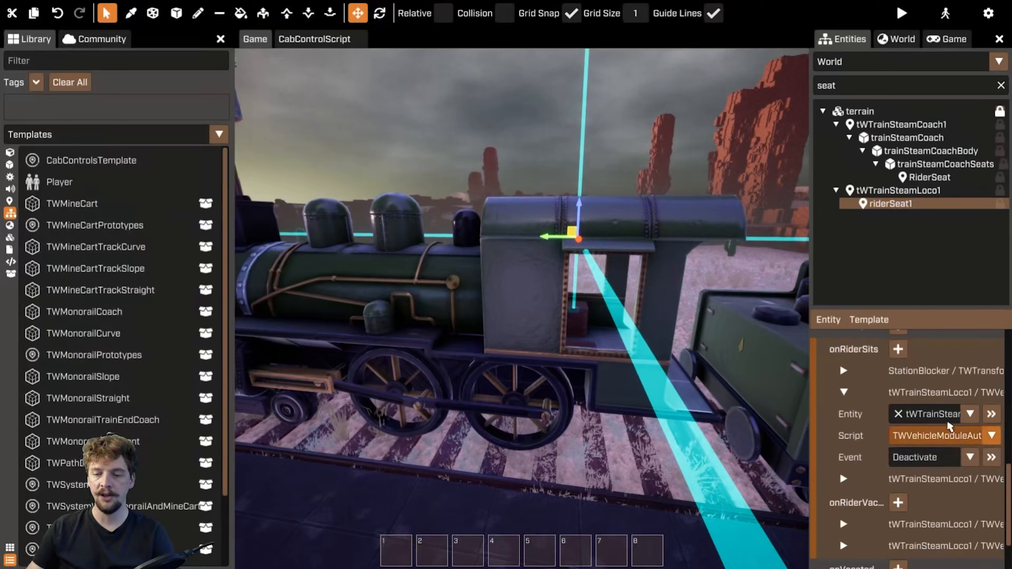
{"action": "left_click", "coordinate": [844, 392]}
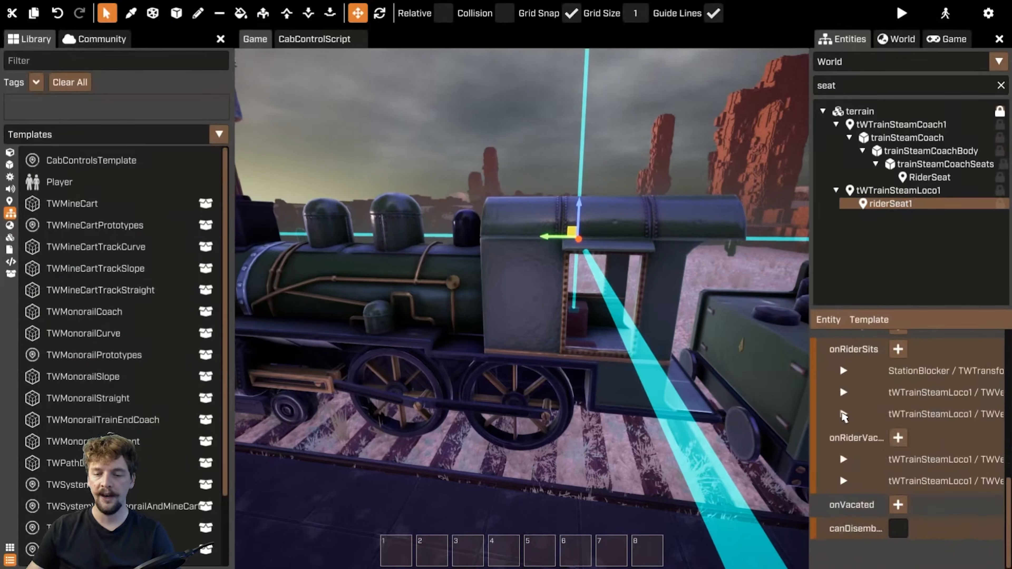
{"action": "left_click", "coordinate": [844, 414]}
{"action": "scroll", "coordinate": [923, 418], "scroll_direction": "down", "scroll_amount": 1}
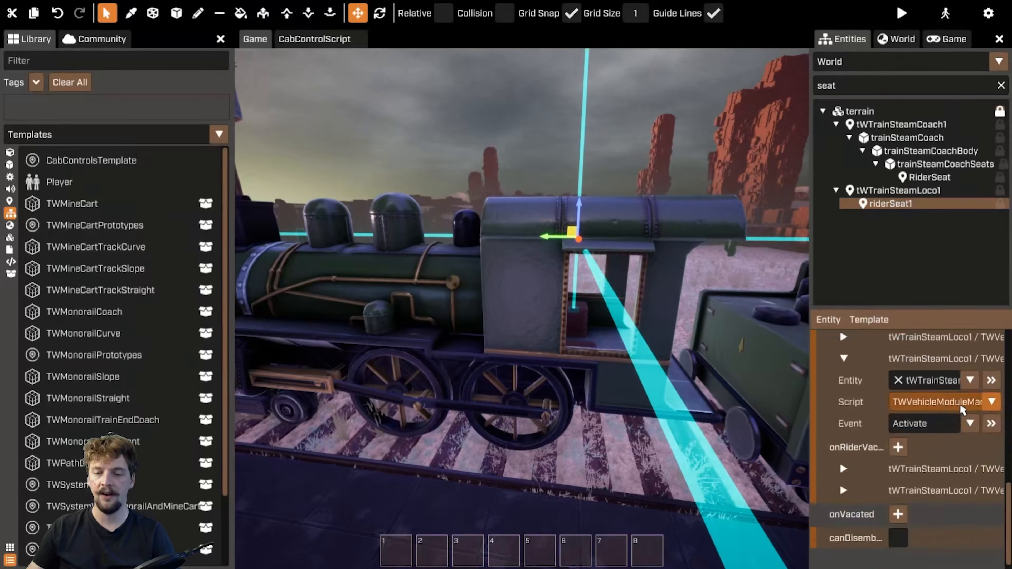
{"action": "left_click", "coordinate": [844, 359]}
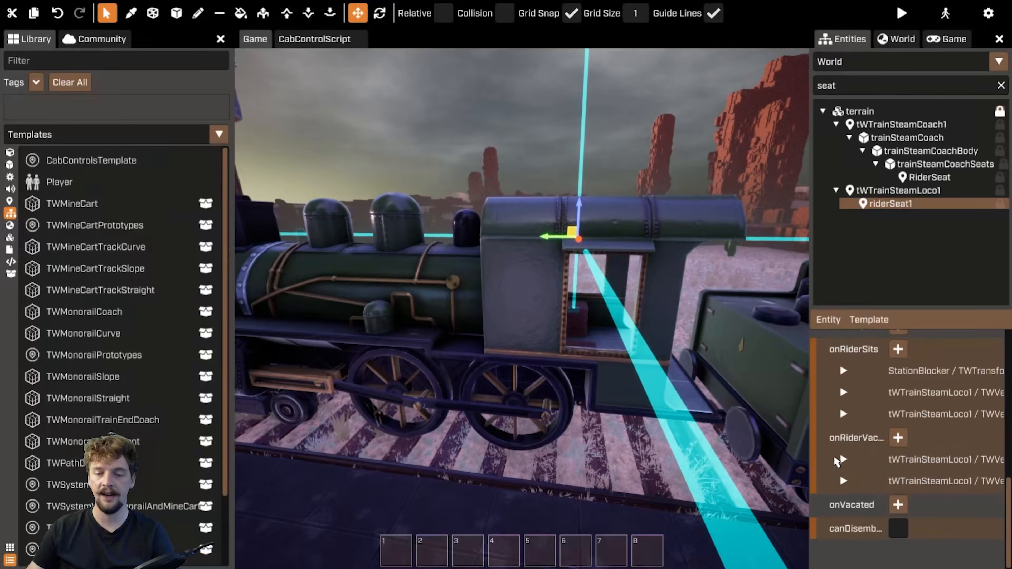
{"action": "left_click", "coordinate": [841, 460]}
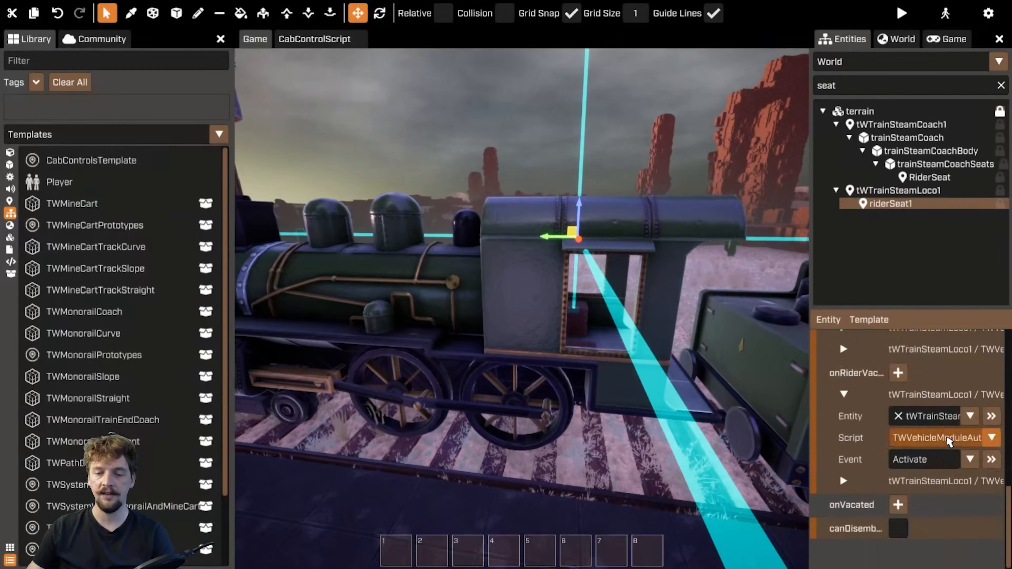
{"action": "left_click", "coordinate": [844, 395]}
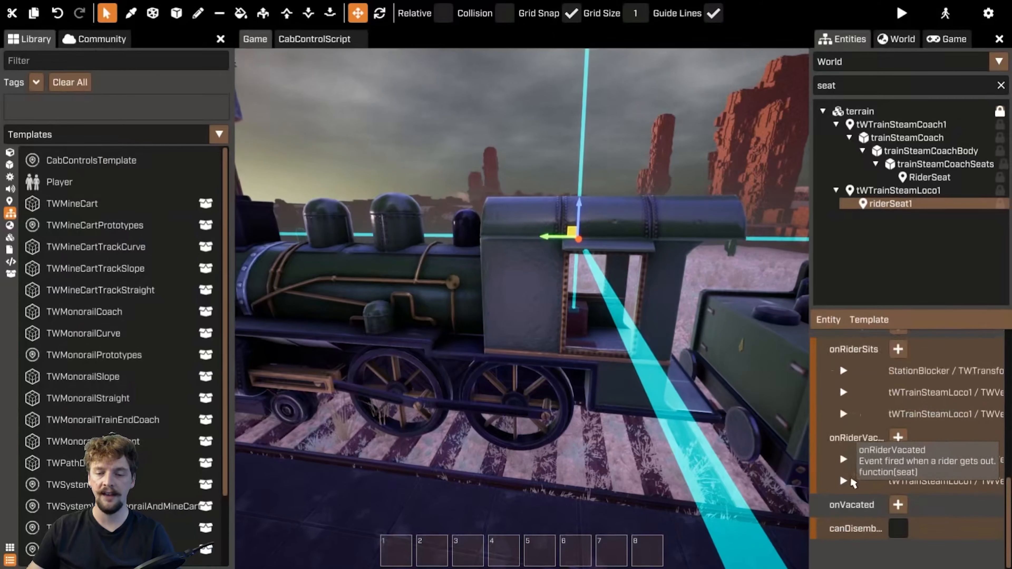
{"action": "left_click", "coordinate": [851, 481]}
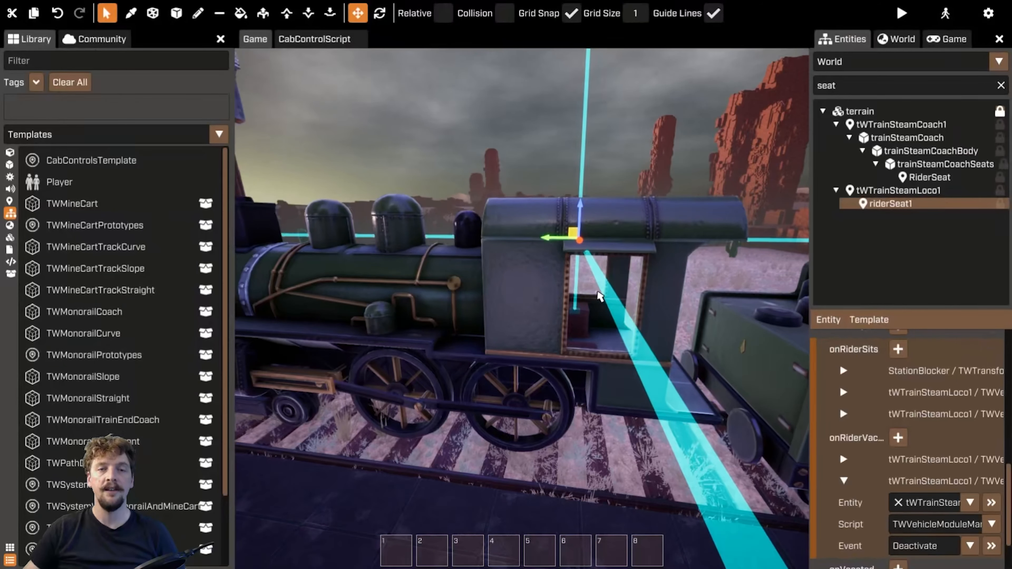
Open the CabControlScript and examine its OnButtonPressed function
{"action": "right_click_drag", "start_coordinate": [515, 148], "coordinate": [413, 119]}
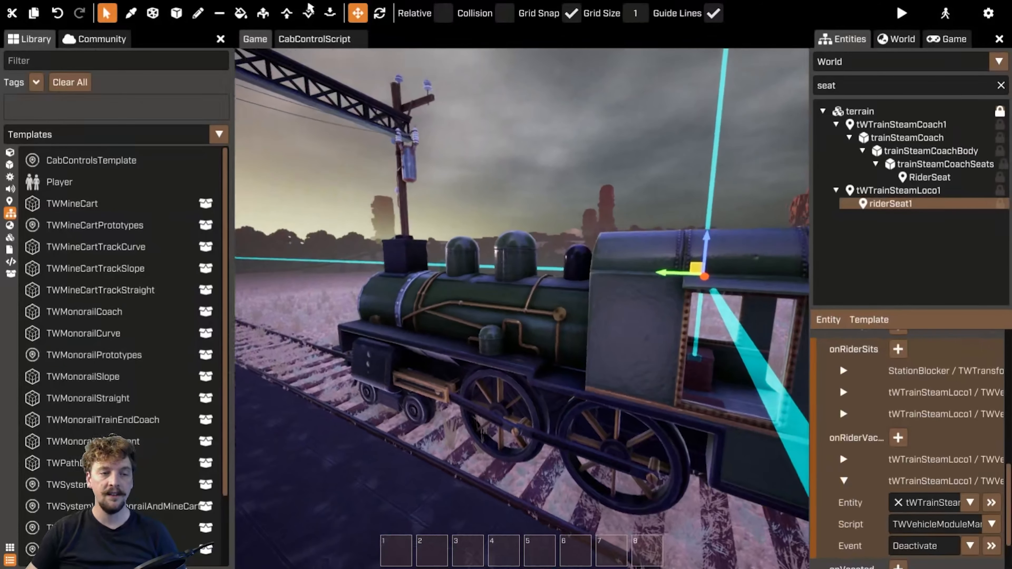
{"action": "left_click", "coordinate": [314, 40]}
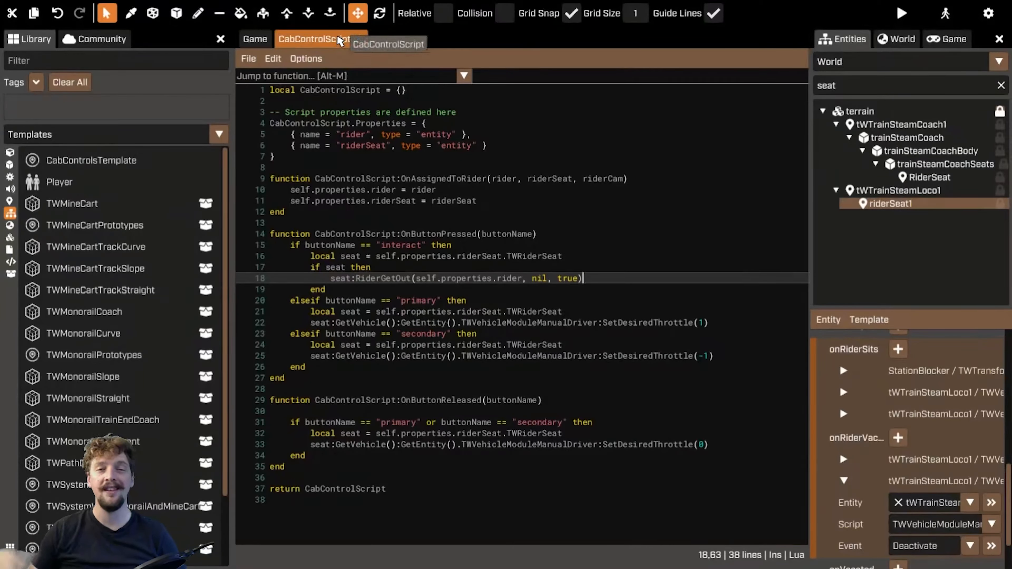
{"action": "left_click_drag", "start_coordinate": [560, 240], "coordinate": [266, 234]}
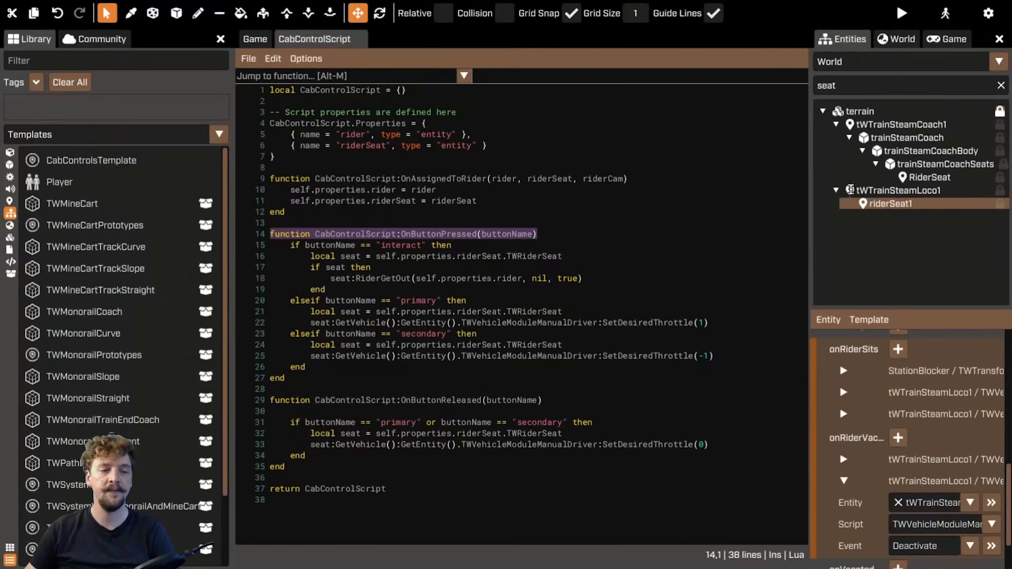
{"action": "left_click_drag", "start_coordinate": [313, 369], "coordinate": [292, 304]}
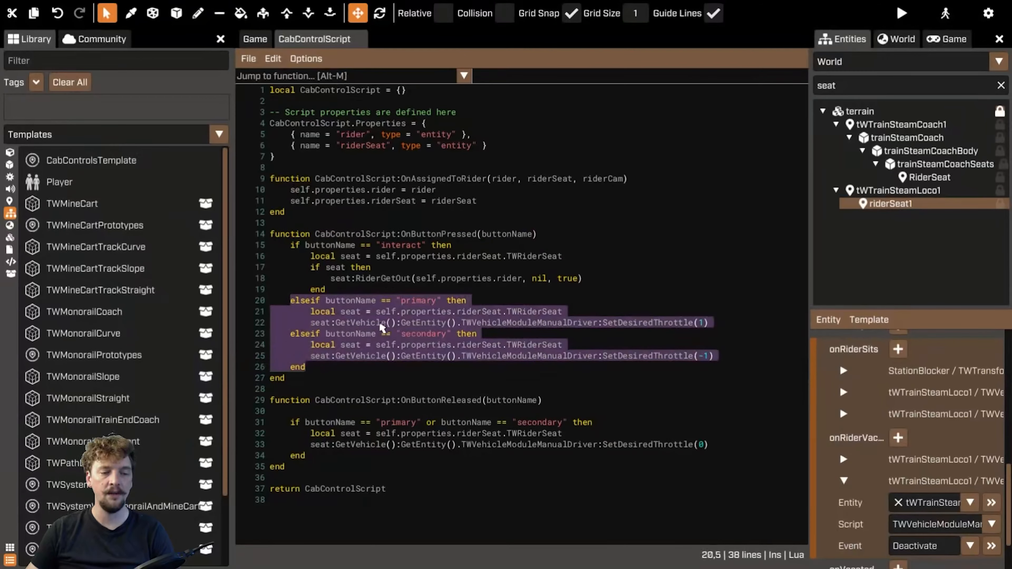
{"action": "left_click", "coordinate": [372, 322]}
{"action": "left_click_drag", "start_coordinate": [316, 366], "coordinate": [291, 308]}
{"action": "left_click", "coordinate": [408, 244]}
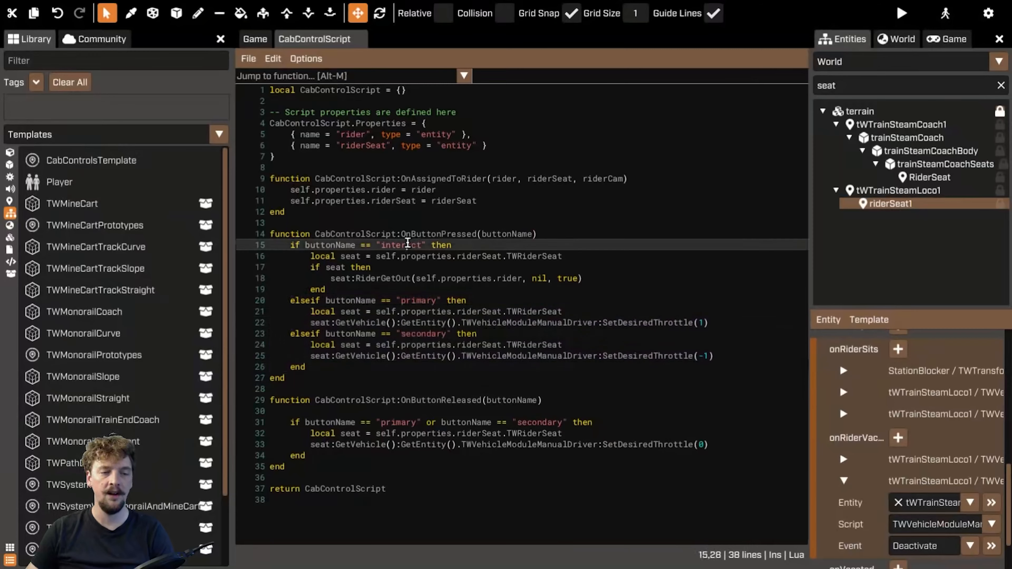
Review the primary and secondary button branches in CabControlScript that set the manual driver's desired throttle
{"action": "left_click_drag", "start_coordinate": [307, 368], "coordinate": [292, 310]}
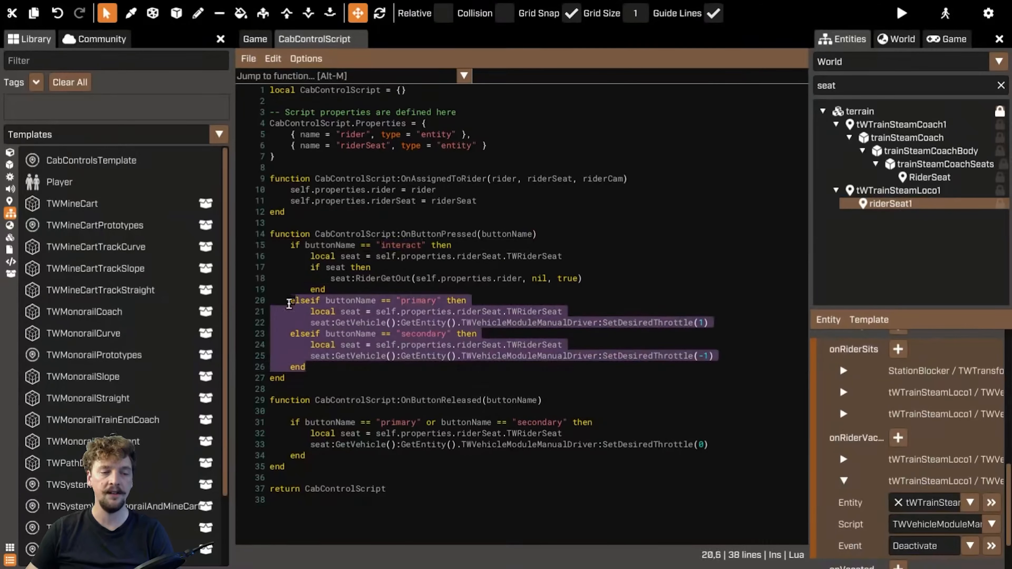
{"action": "key", "text": "End"}
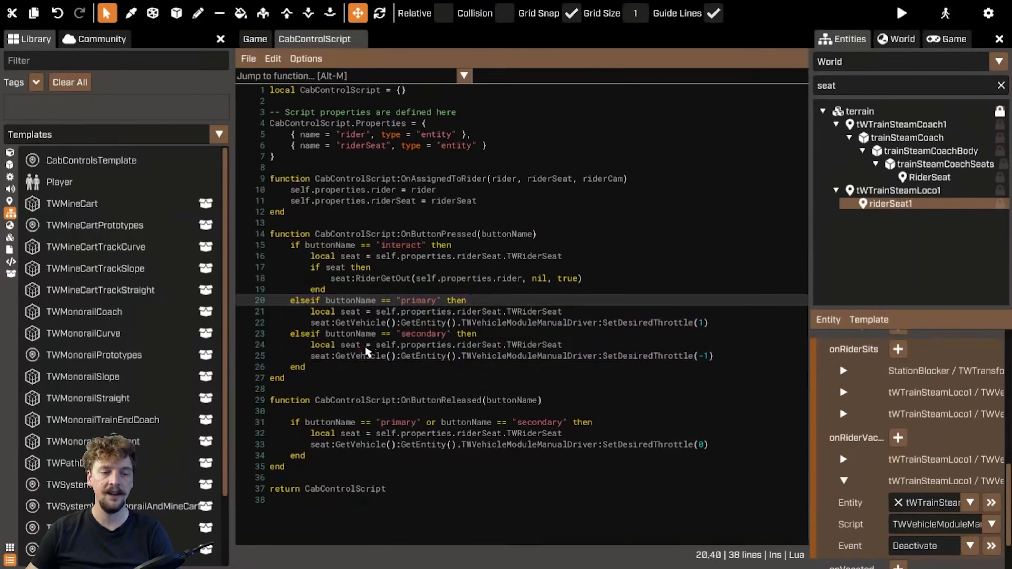
{"action": "double_click", "coordinate": [416, 301]}
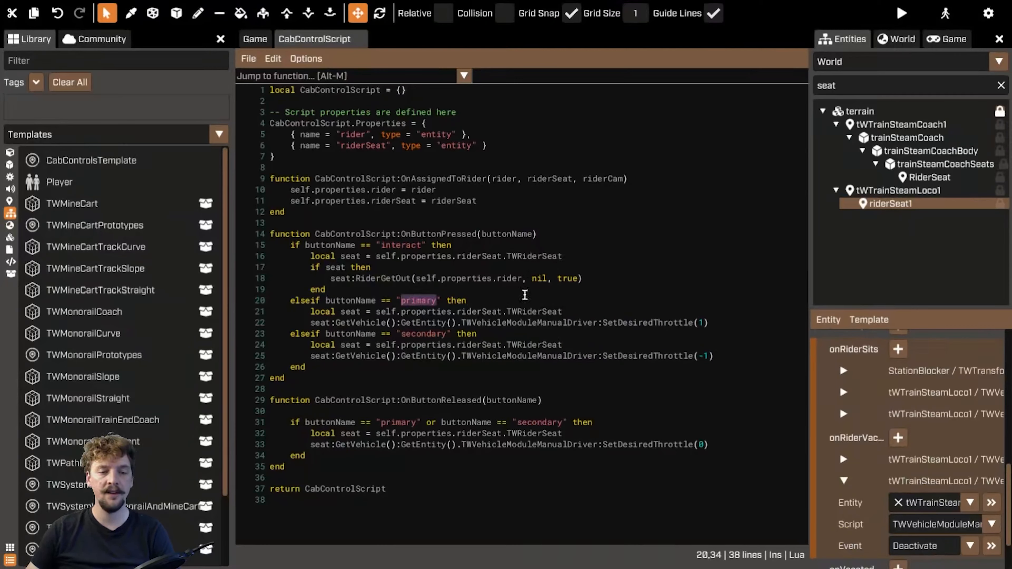
{"action": "left_click_drag", "start_coordinate": [309, 311], "coordinate": [736, 322]}
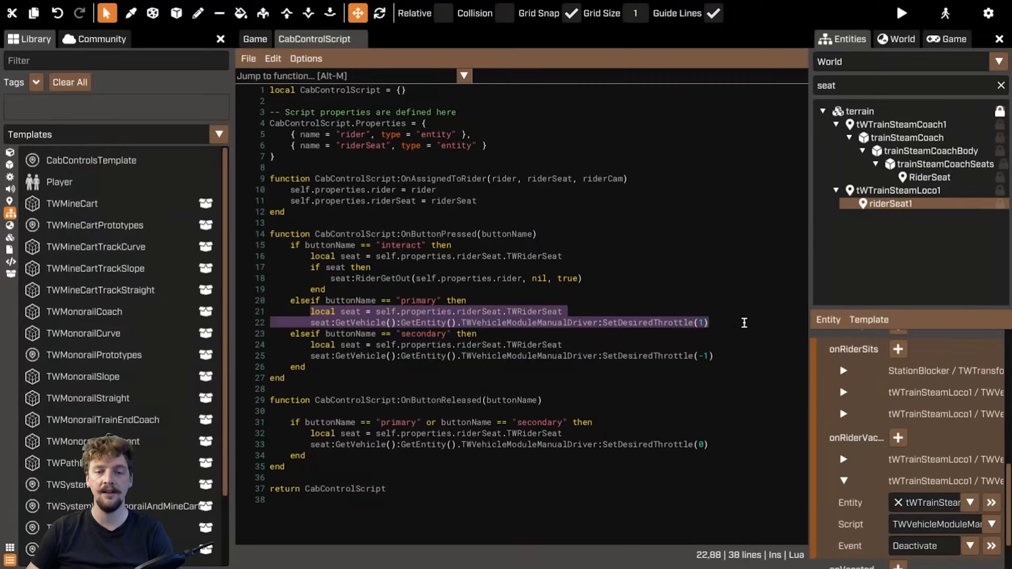
{"action": "left_click", "coordinate": [744, 323]}
{"action": "left_click", "coordinate": [311, 312], "text": "shift"}
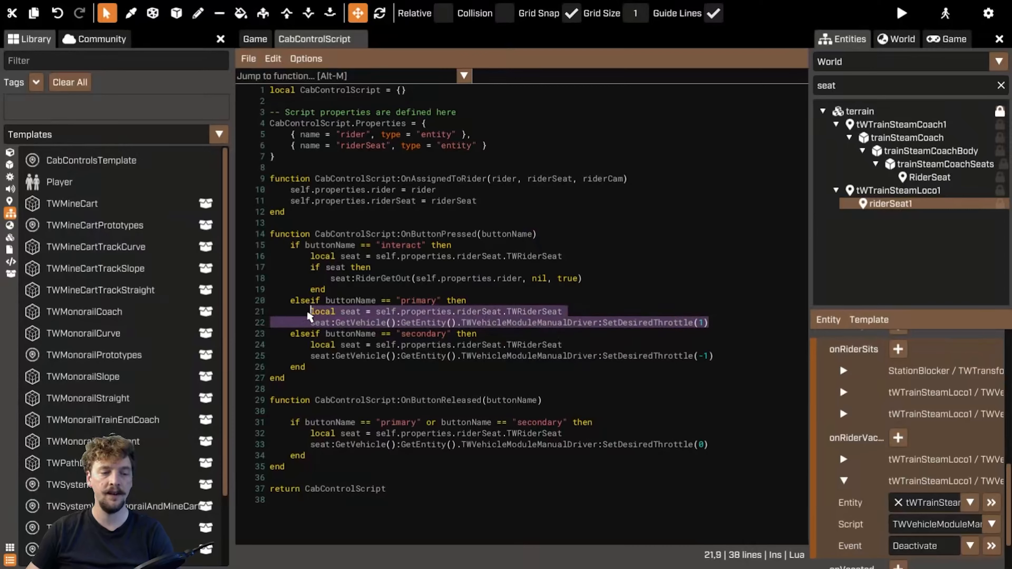
{"action": "left_click", "coordinate": [423, 379]}
{"action": "double_click", "coordinate": [421, 334]}
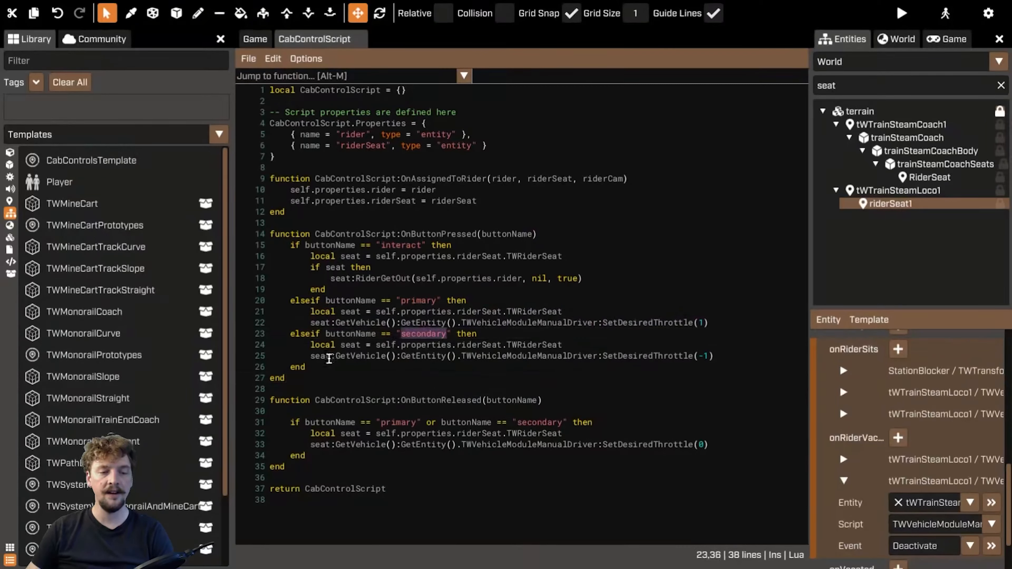
{"action": "left_click_drag", "start_coordinate": [312, 348], "coordinate": [822, 356]}
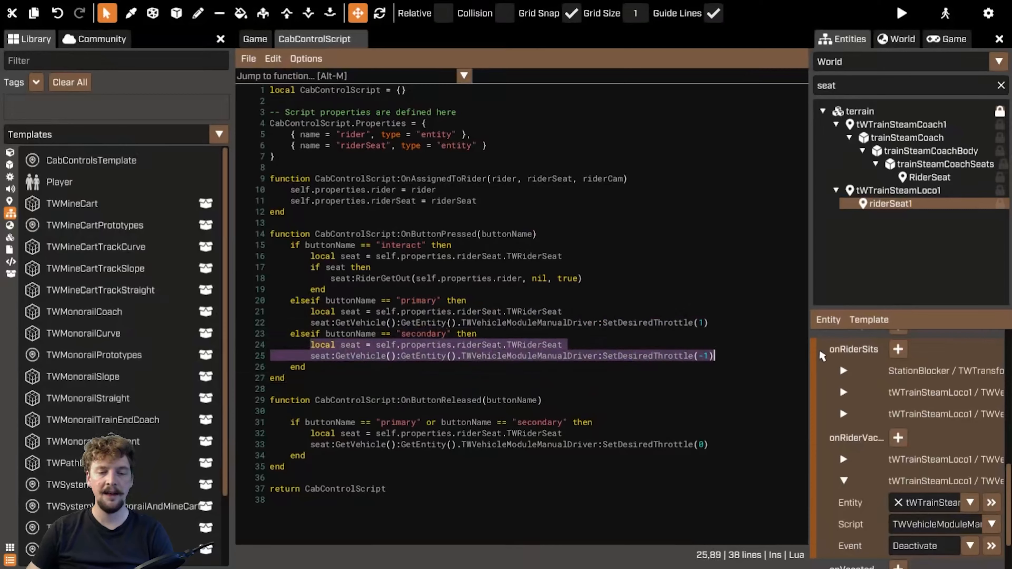